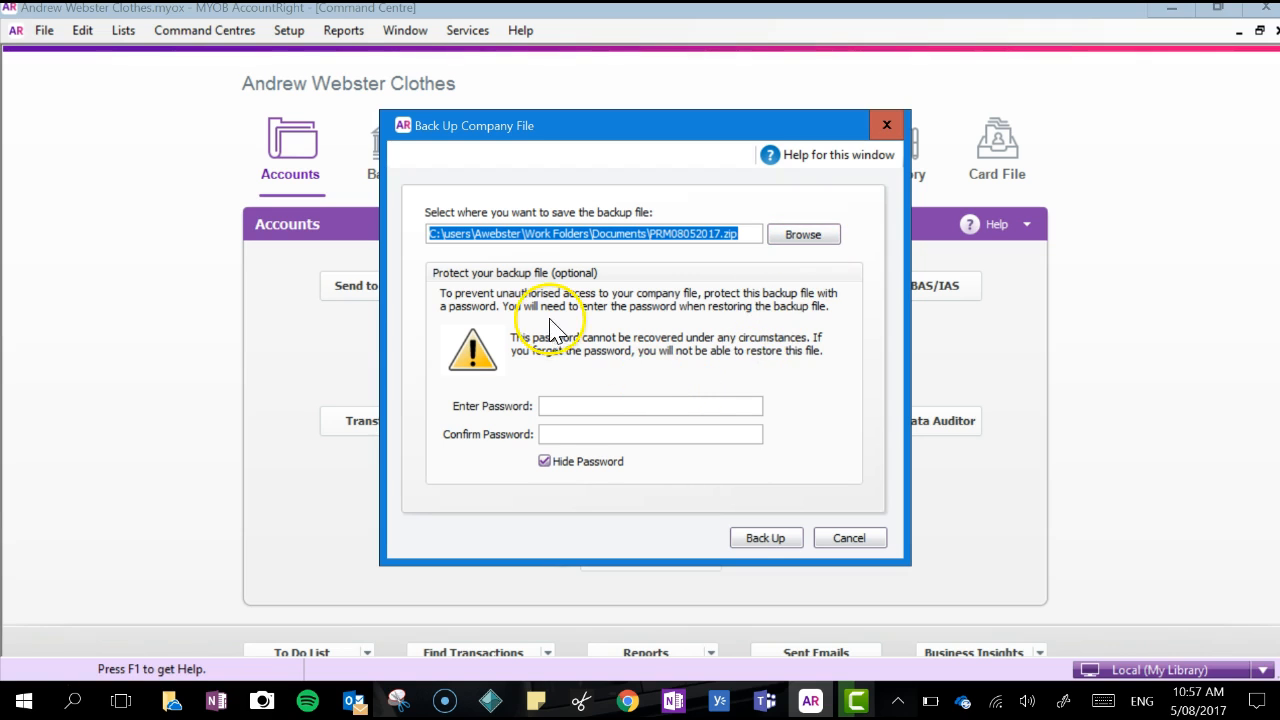
Back up the company file as PRM08052017.zip and start the Close a Financial Year assistant as the only user
{"action": "left_click", "coordinate": [765, 540]}
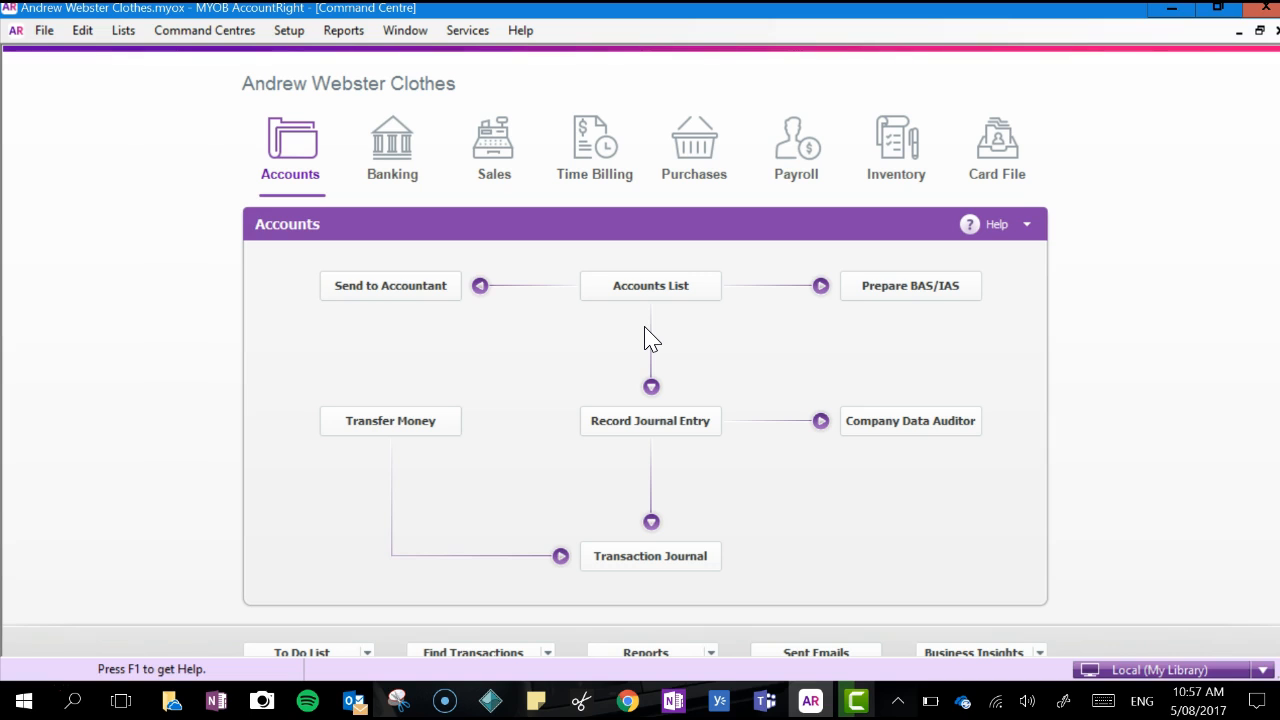
{"action": "left_click", "coordinate": [45, 33]}
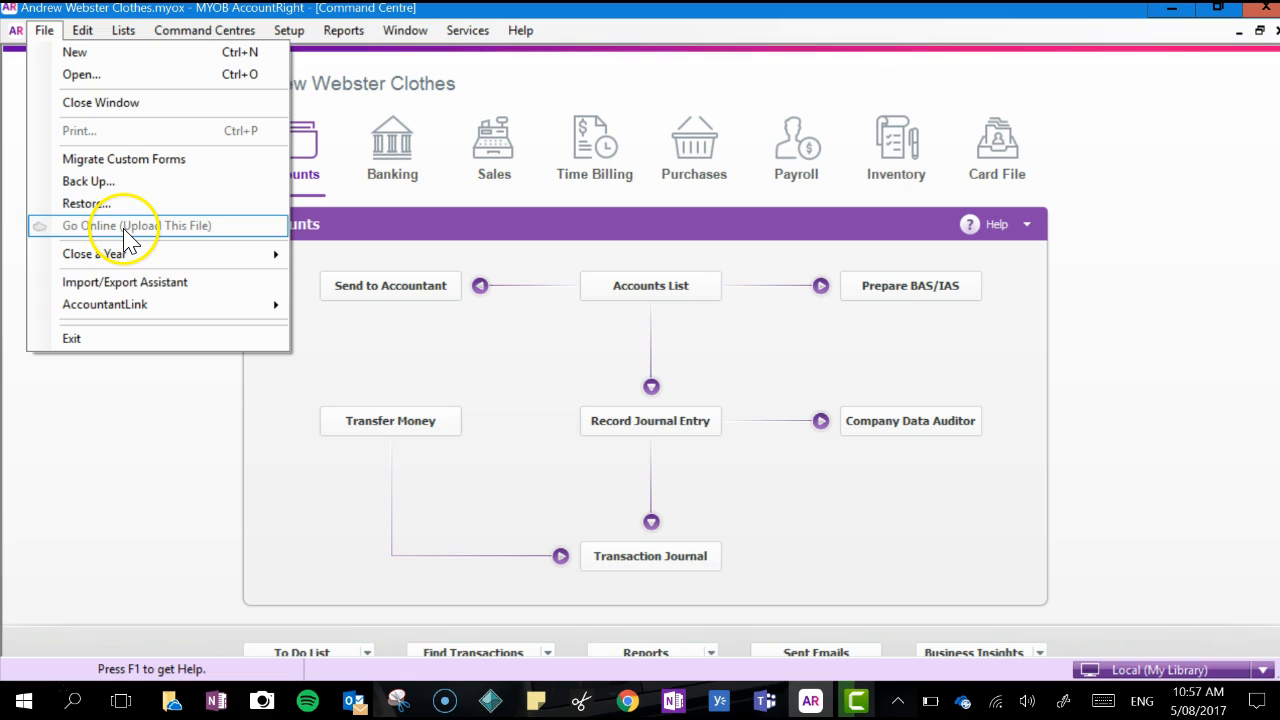
{"action": "mouse_move", "coordinate": [127, 266]}
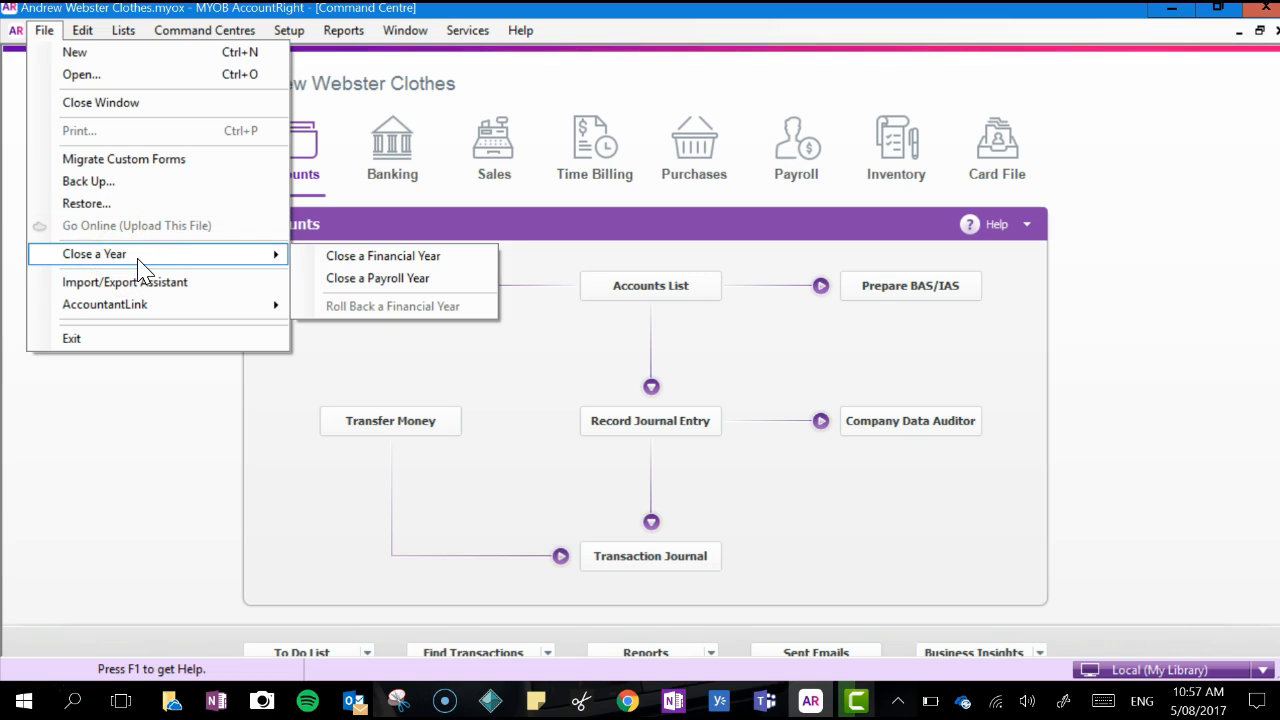
{"action": "left_click", "coordinate": [335, 262]}
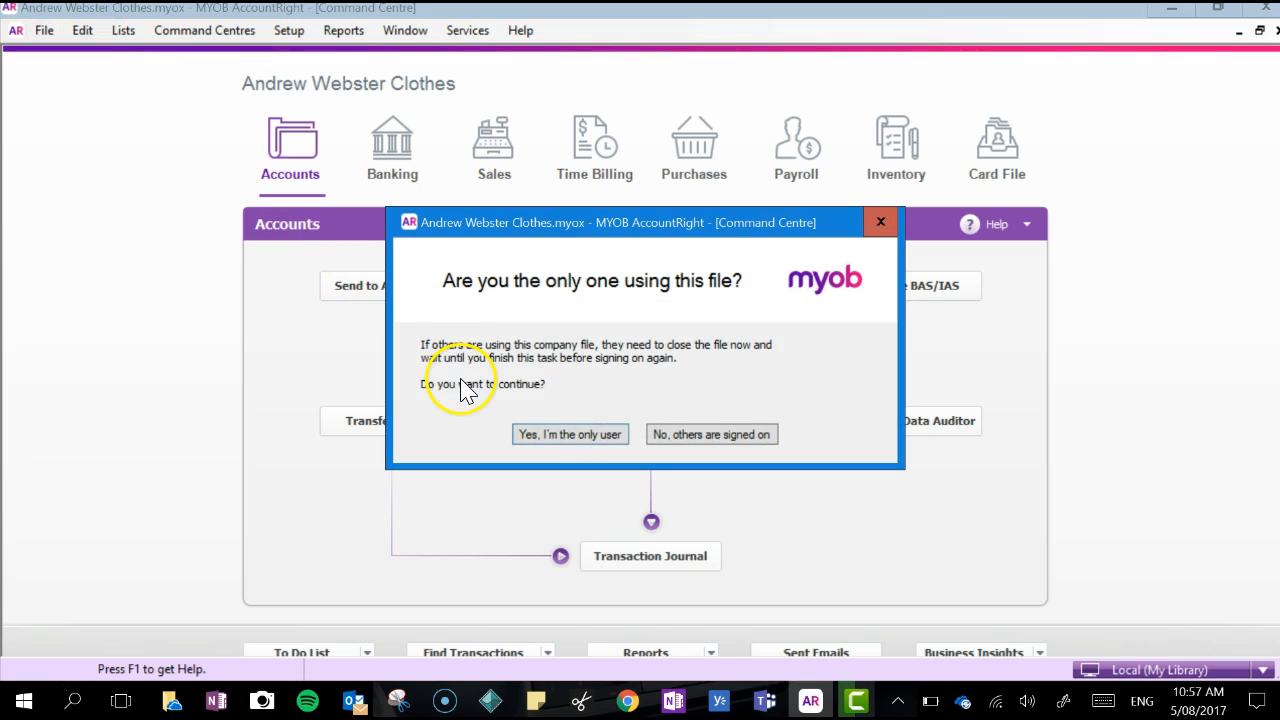
{"action": "left_click", "coordinate": [567, 436]}
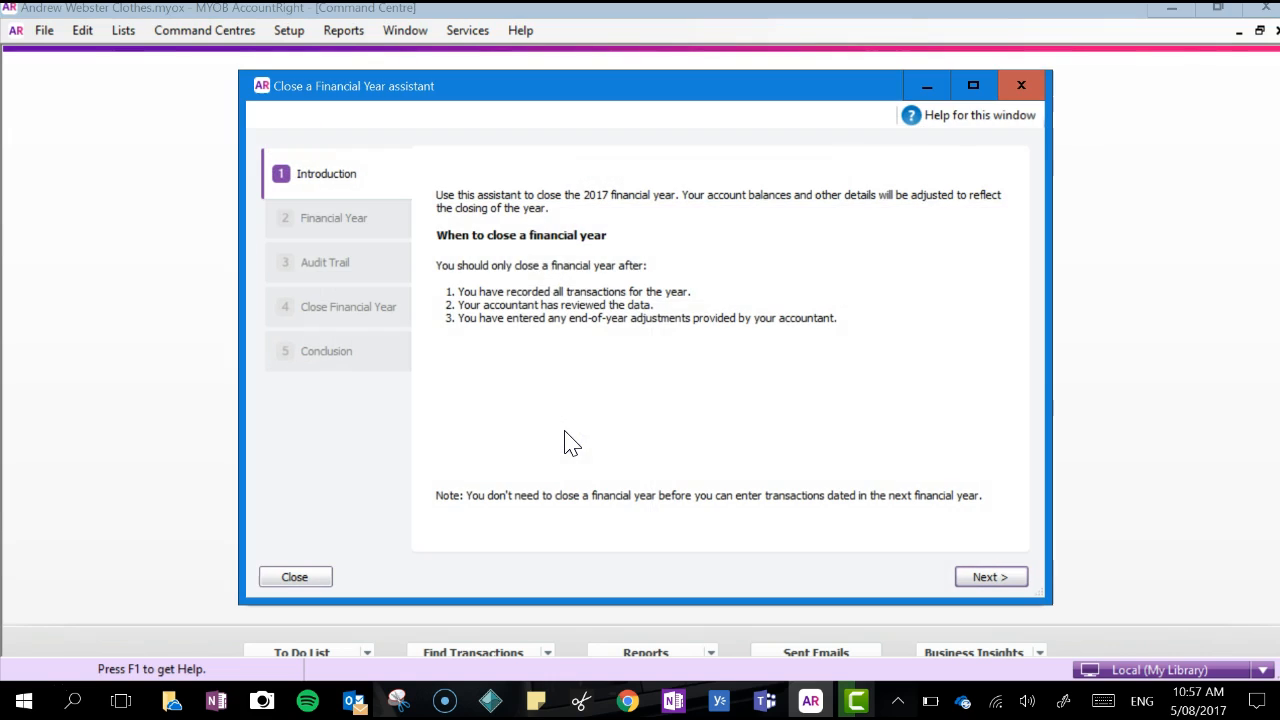
Close the 2017 financial year, keeping June as the last month of the next financial year, and exit the assistant
{"action": "left_click", "coordinate": [988, 584]}
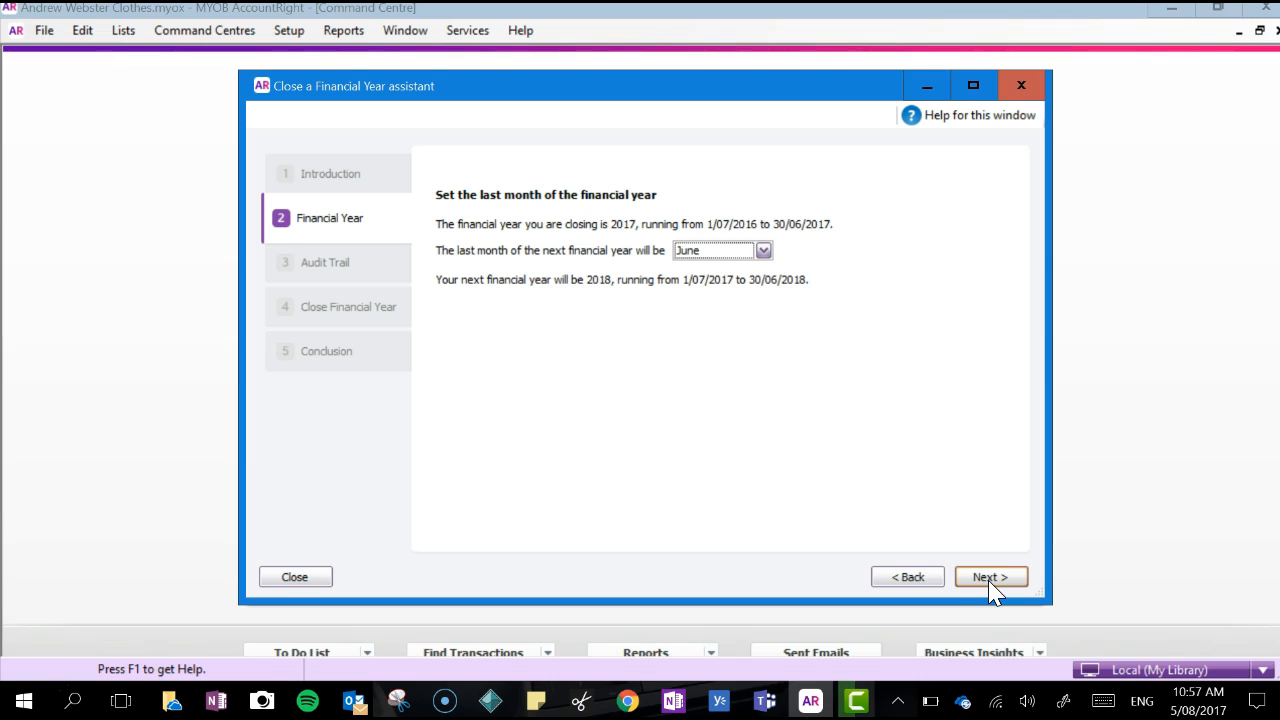
{"action": "left_click", "coordinate": [990, 584]}
{"action": "left_click", "coordinate": [990, 584]}
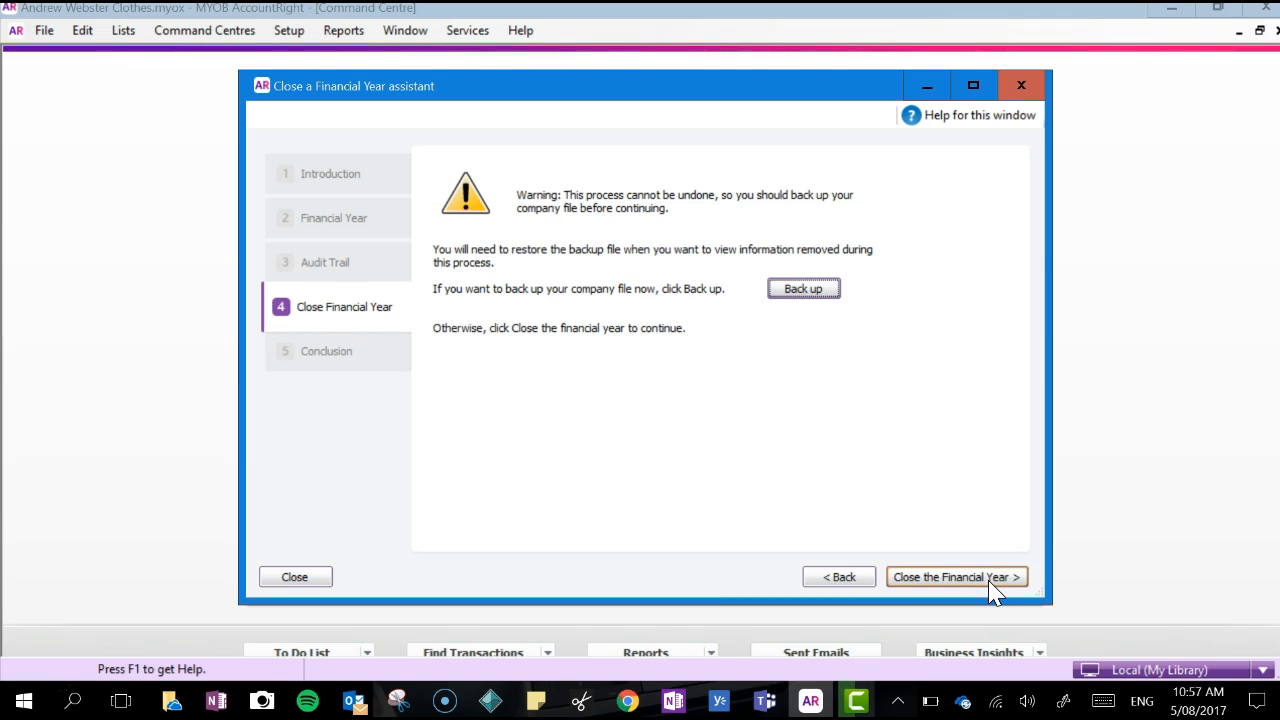
{"action": "left_click", "coordinate": [990, 583]}
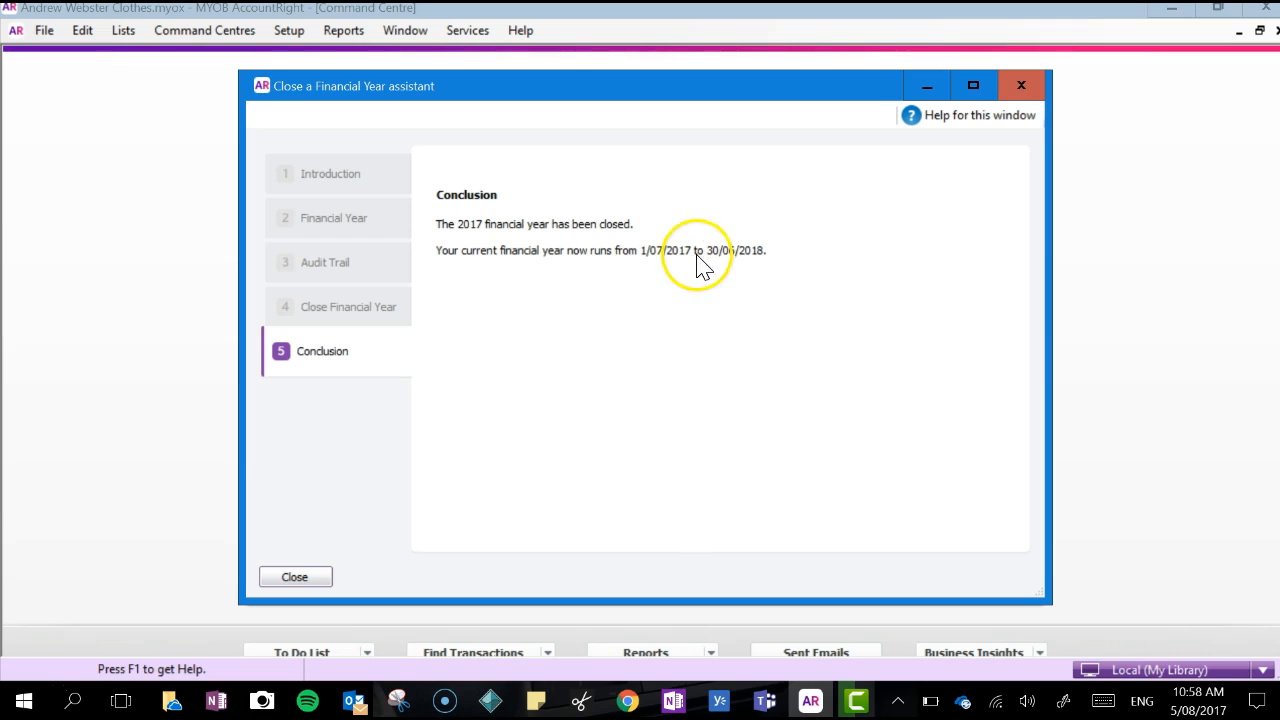
{"action": "left_click", "coordinate": [300, 579]}
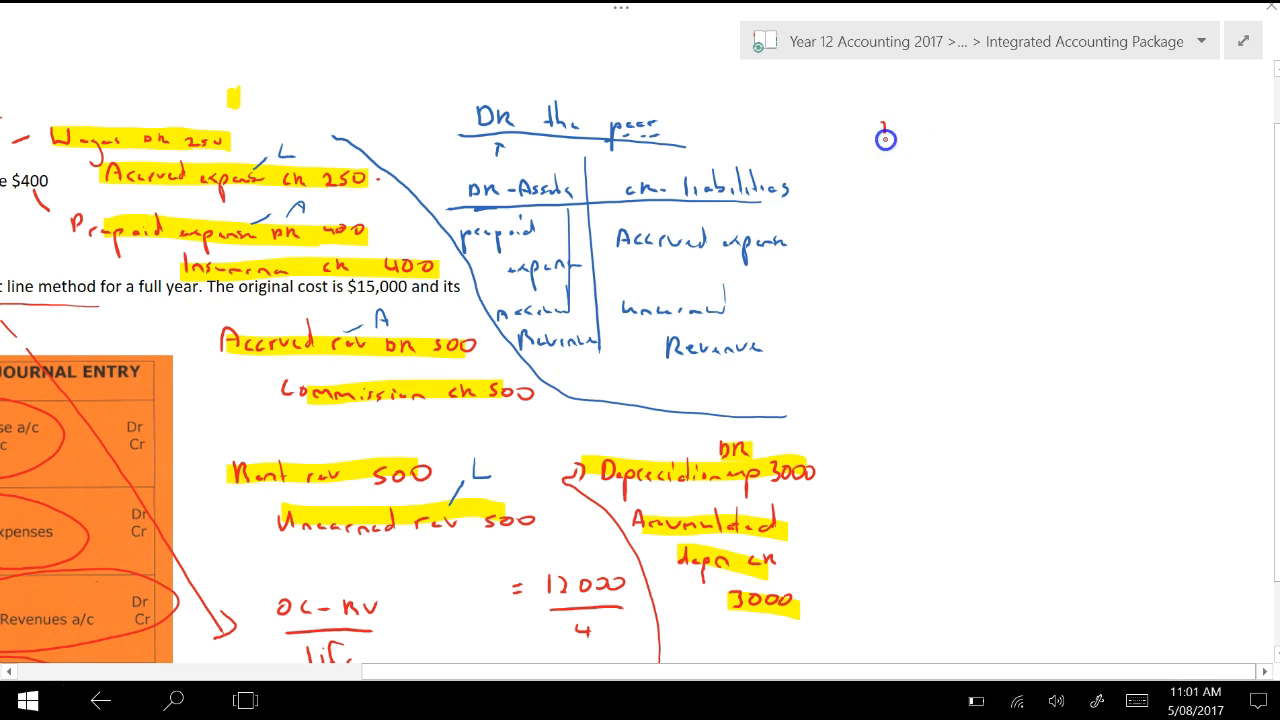
In the OneNote page, handwrite the underlined date 1/07/2017 and draw a red arrow towards the wages adjusting entry
{"action": "left_click_drag", "start_coordinate": [890, 133], "coordinate": [1034, 142]}
{"action": "left_click_drag", "start_coordinate": [877, 166], "coordinate": [1060, 170]}
{"action": "mouse_move", "coordinate": [655, 85]}
{"action": "left_mouse_down"}
{"action": "mouse_move", "coordinate": [337, 120]}
{"action": "mouse_move", "coordinate": [334, 106]}
{"action": "mouse_move", "coordinate": [364, 125]}
{"action": "left_mouse_up"}
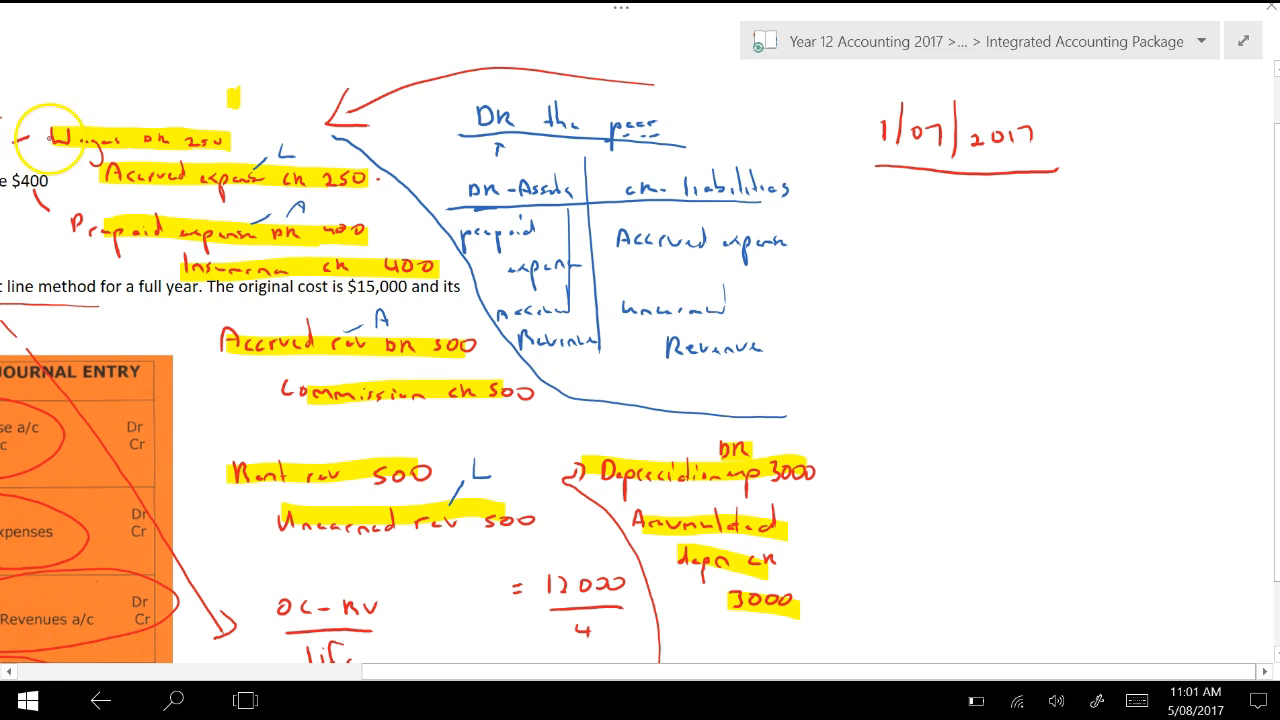
Bracket the wages and accrued expense entry in red and write the note "5 July" above it with an arrow
{"action": "left_click_drag", "start_coordinate": [43, 124], "coordinate": [52, 196]}
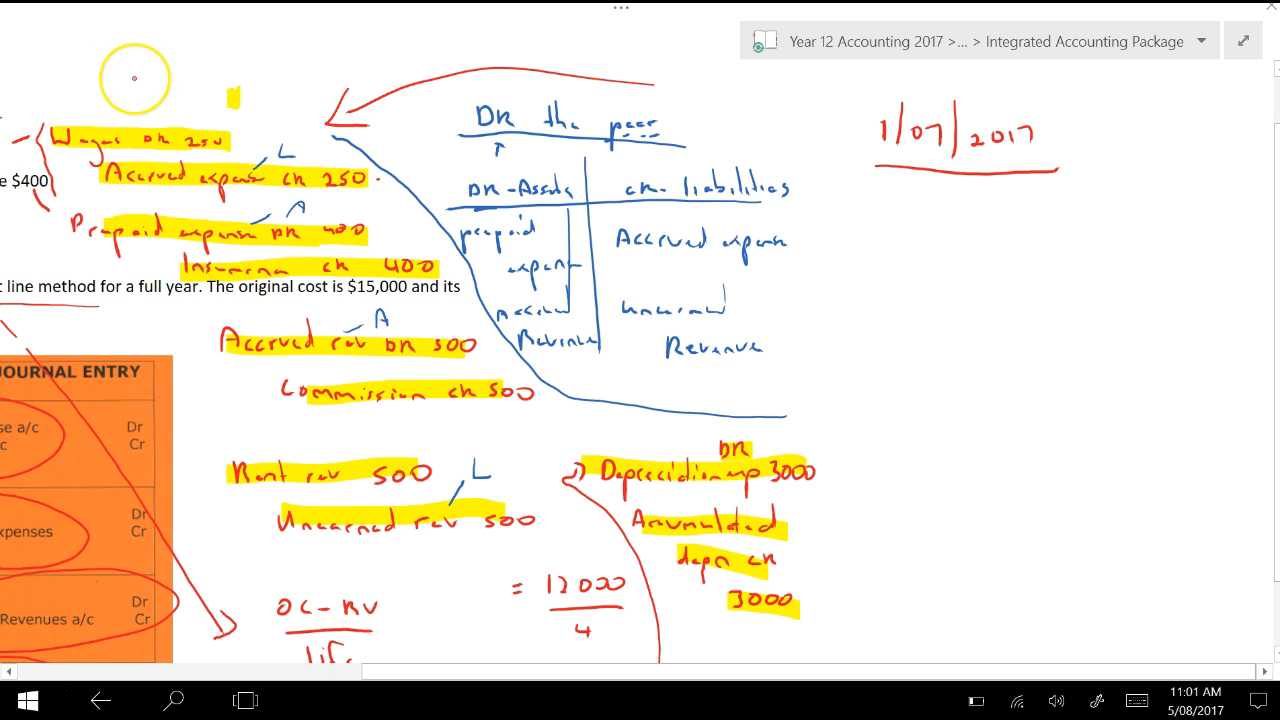
{"action": "left_click_drag", "start_coordinate": [221, 109], "coordinate": [238, 101]}
{"action": "mouse_move", "coordinate": [261, 80]}
{"action": "left_mouse_down"}
{"action": "mouse_move", "coordinate": [258, 92]}
{"action": "mouse_move", "coordinate": [278, 83]}
{"action": "mouse_move", "coordinate": [318, 96]}
{"action": "left_mouse_up"}
{"action": "left_click", "coordinate": [327, 66]}
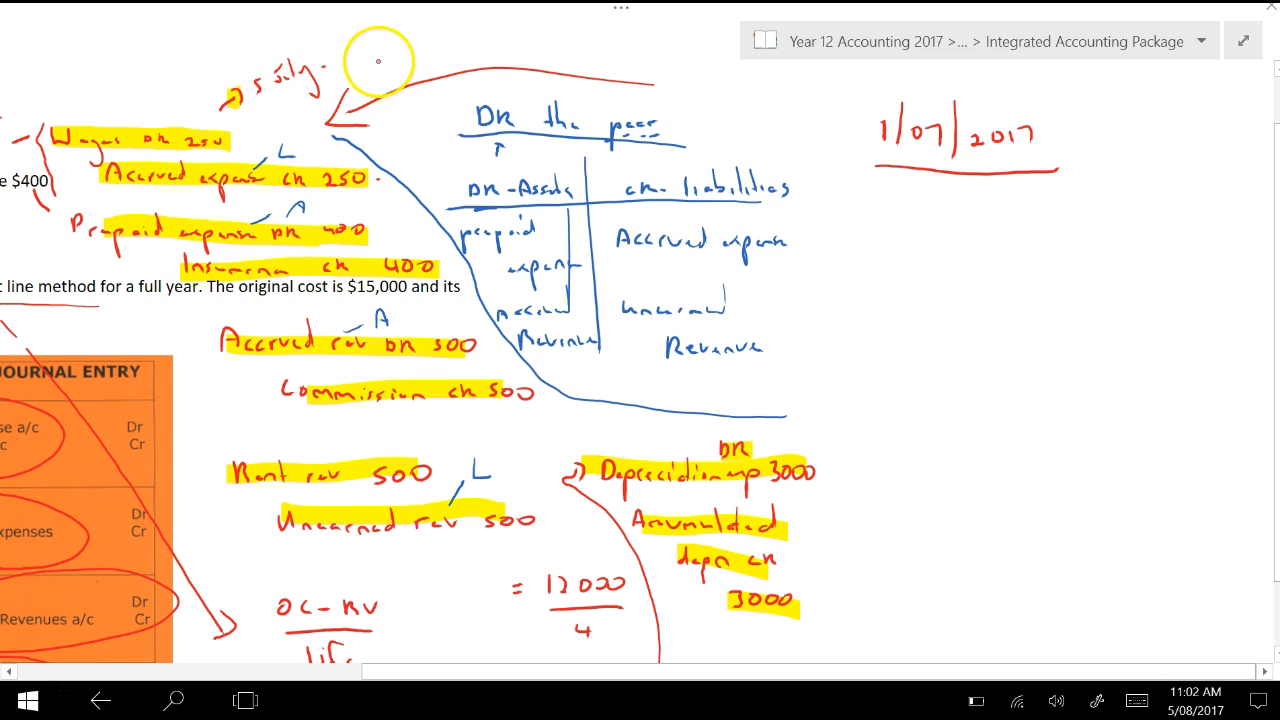
Handwrite "Wages $250" above the arrow, with "5250" over the amount and an underlined "twice" struck through beside it
{"action": "mouse_move", "coordinate": [386, 44]}
{"action": "left_mouse_down"}
{"action": "mouse_move", "coordinate": [518, 62]}
{"action": "mouse_move", "coordinate": [541, 48]}
{"action": "mouse_move", "coordinate": [484, 62]}
{"action": "left_mouse_up"}
{"action": "left_click_drag", "start_coordinate": [493, 34], "coordinate": [493, 72]}
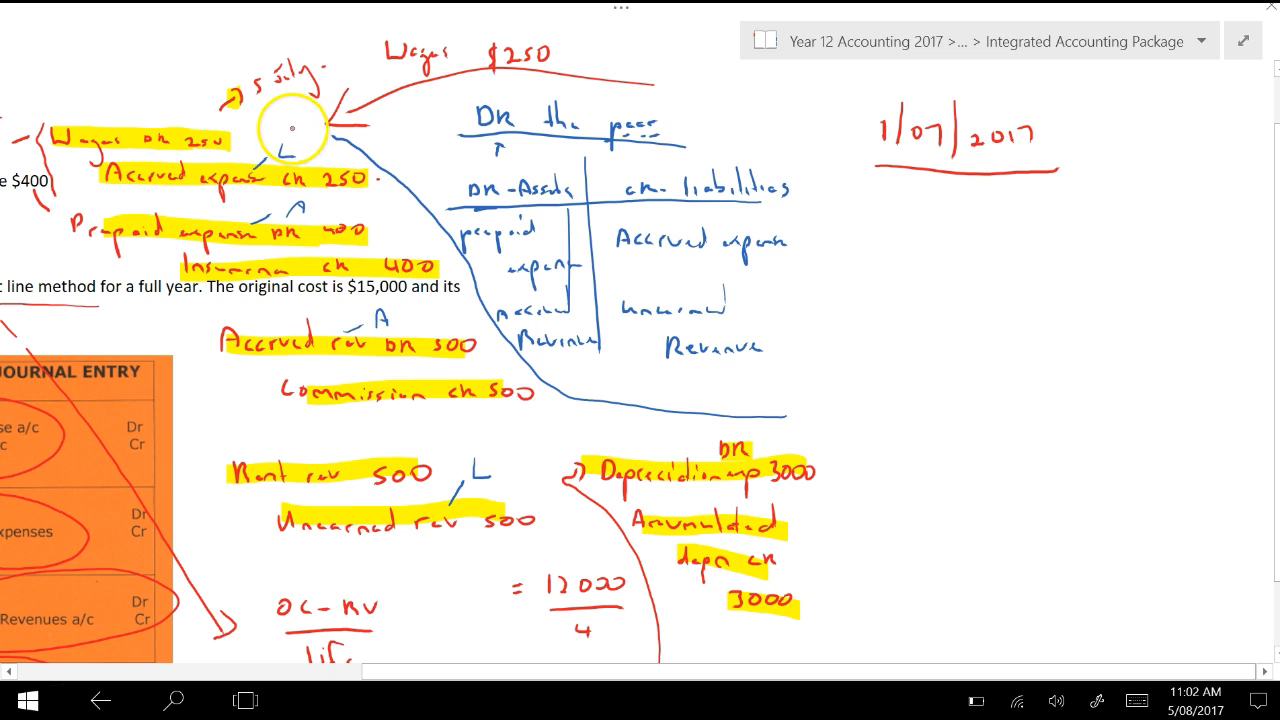
{"action": "left_click_drag", "start_coordinate": [484, 20], "coordinate": [532, 28]}
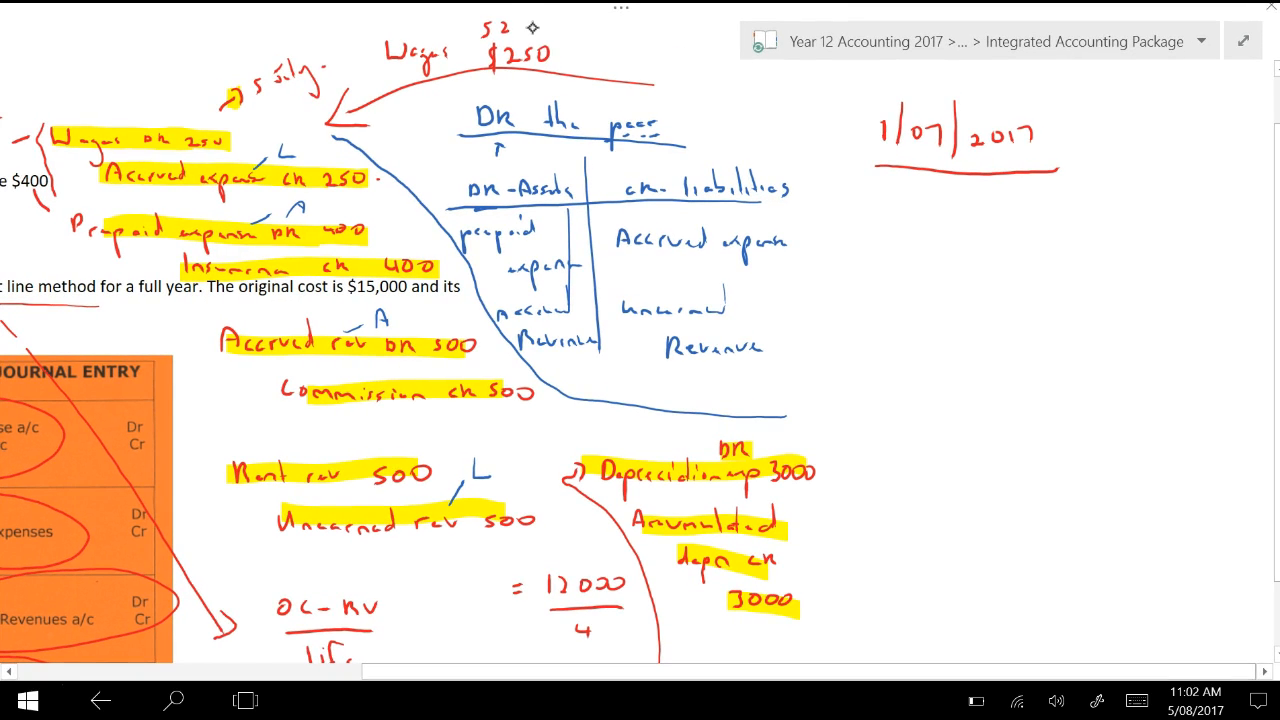
{"action": "mouse_move", "coordinate": [531, 24]}
{"action": "left_mouse_down"}
{"action": "mouse_move", "coordinate": [579, 50]}
{"action": "mouse_move", "coordinate": [630, 34]}
{"action": "left_mouse_up"}
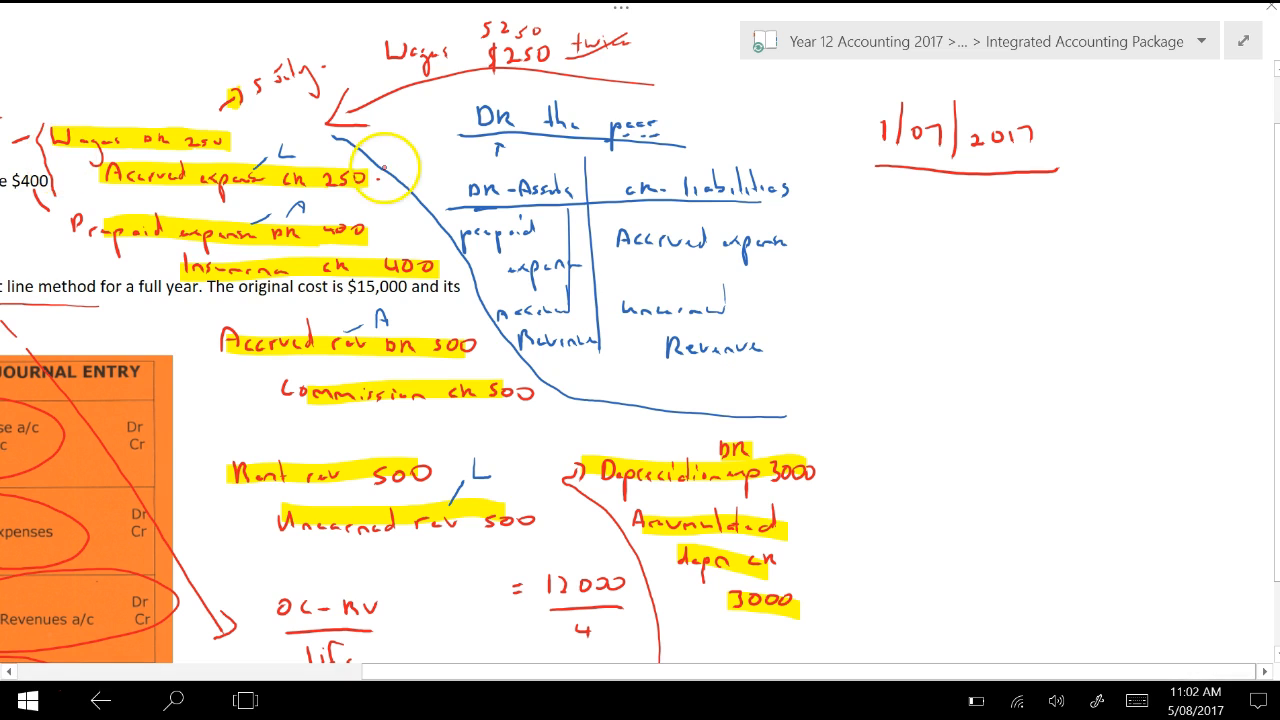
Circle the depreciation entry and write the reversing entry "Accrued exp DR 250, Wages CR 250" under 1/07/2017
{"action": "mouse_move", "coordinate": [560, 428]}
{"action": "left_mouse_down"}
{"action": "mouse_move", "coordinate": [698, 410]}
{"action": "mouse_move", "coordinate": [857, 543]}
{"action": "mouse_move", "coordinate": [645, 645]}
{"action": "mouse_move", "coordinate": [516, 512]}
{"action": "mouse_move", "coordinate": [585, 412]}
{"action": "left_mouse_up"}
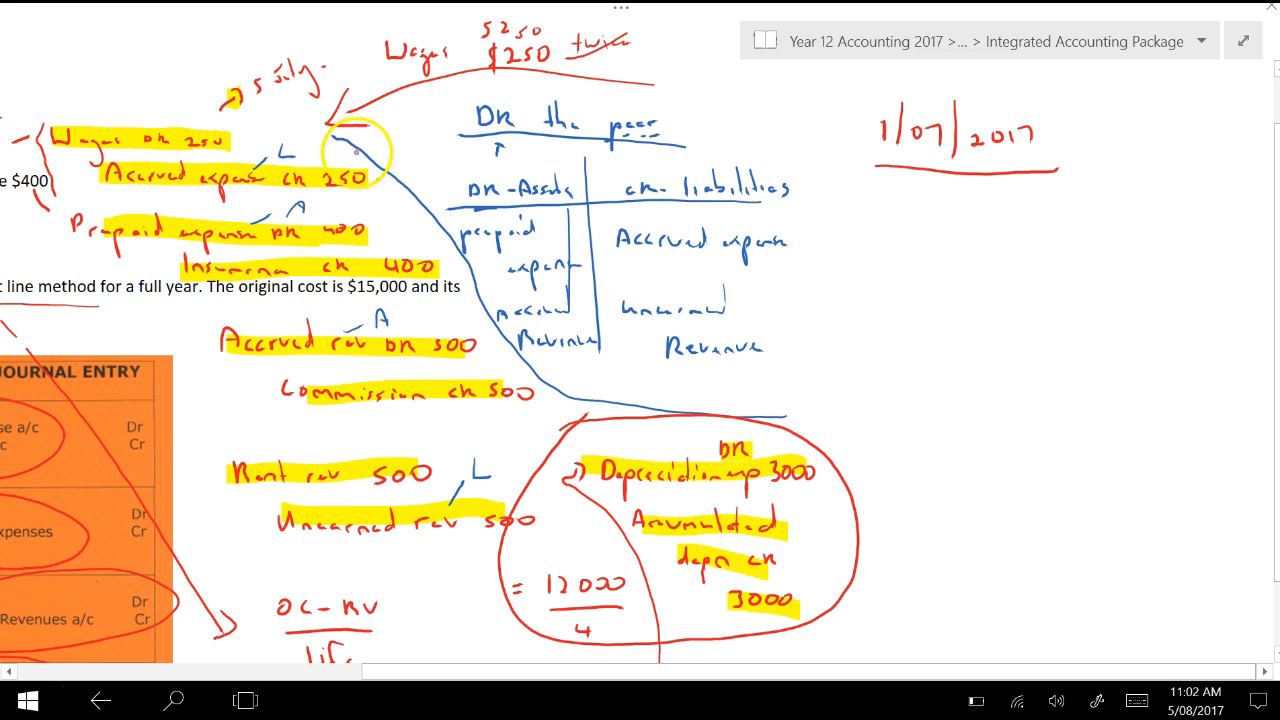
{"action": "mouse_move", "coordinate": [337, 157]}
{"action": "left_mouse_down"}
{"action": "mouse_move", "coordinate": [770, 182]}
{"action": "mouse_move", "coordinate": [822, 200]}
{"action": "mouse_move", "coordinate": [806, 214]}
{"action": "mouse_move", "coordinate": [989, 220]}
{"action": "left_mouse_up"}
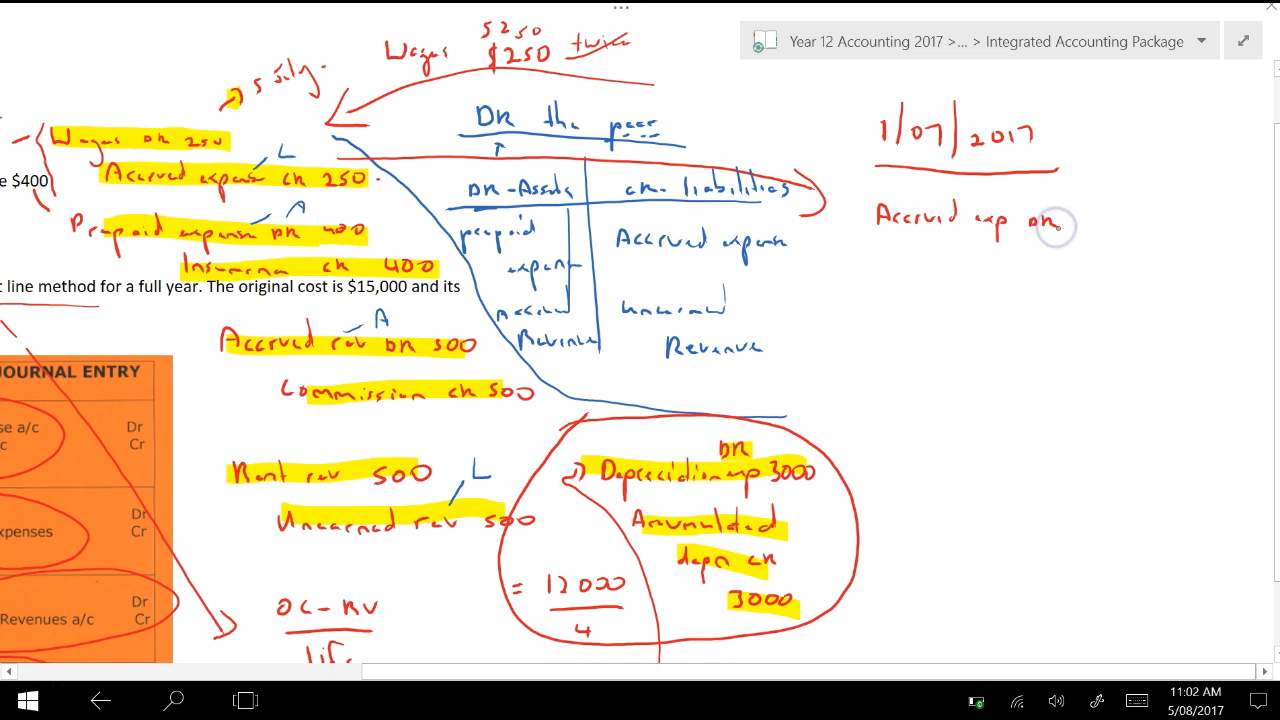
{"action": "left_click_drag", "start_coordinate": [1088, 216], "coordinate": [1118, 222]}
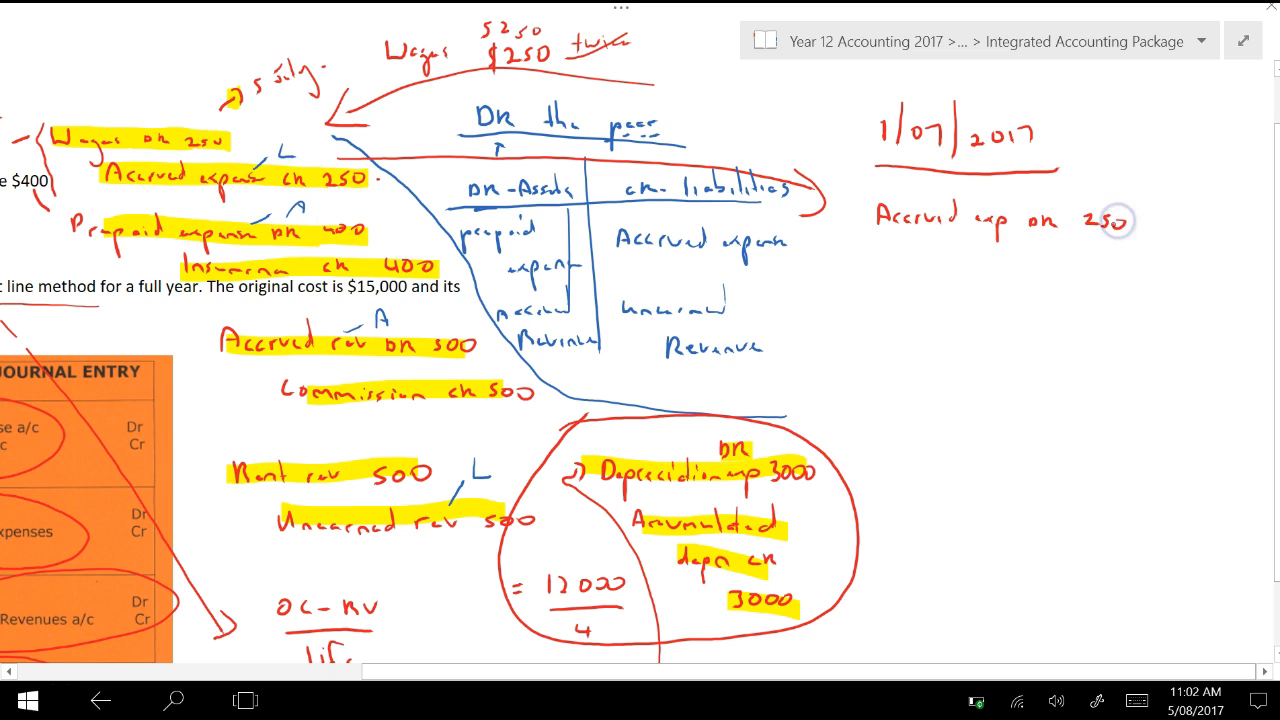
{"action": "left_click_drag", "start_coordinate": [970, 260], "coordinate": [1040, 280]}
{"action": "left_click_drag", "start_coordinate": [1068, 279], "coordinate": [1134, 284]}
{"action": "left_click_drag", "start_coordinate": [1141, 271], "coordinate": [1153, 286]}
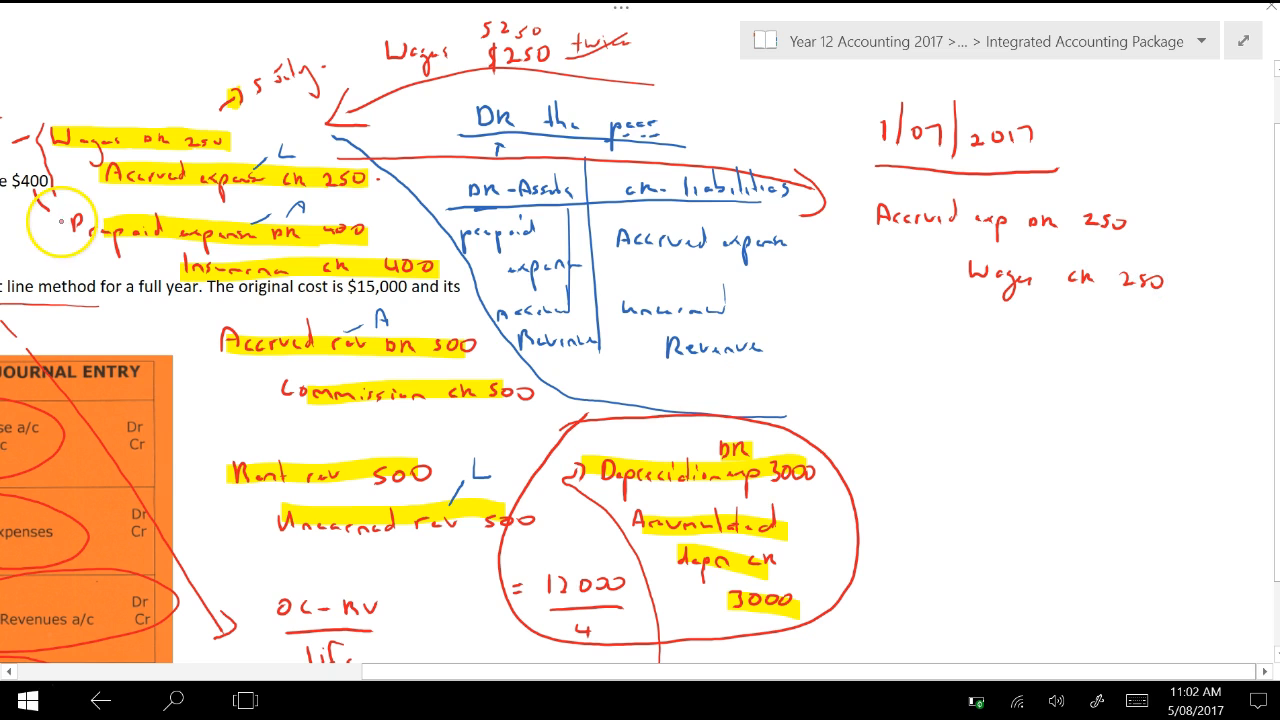
Highlight in turquoise the DR and CR marks of the prepaid expense and accrued revenue entries, plus parts of the rent and unearned revenue lines
{"action": "left_click", "coordinate": [621, 12]}
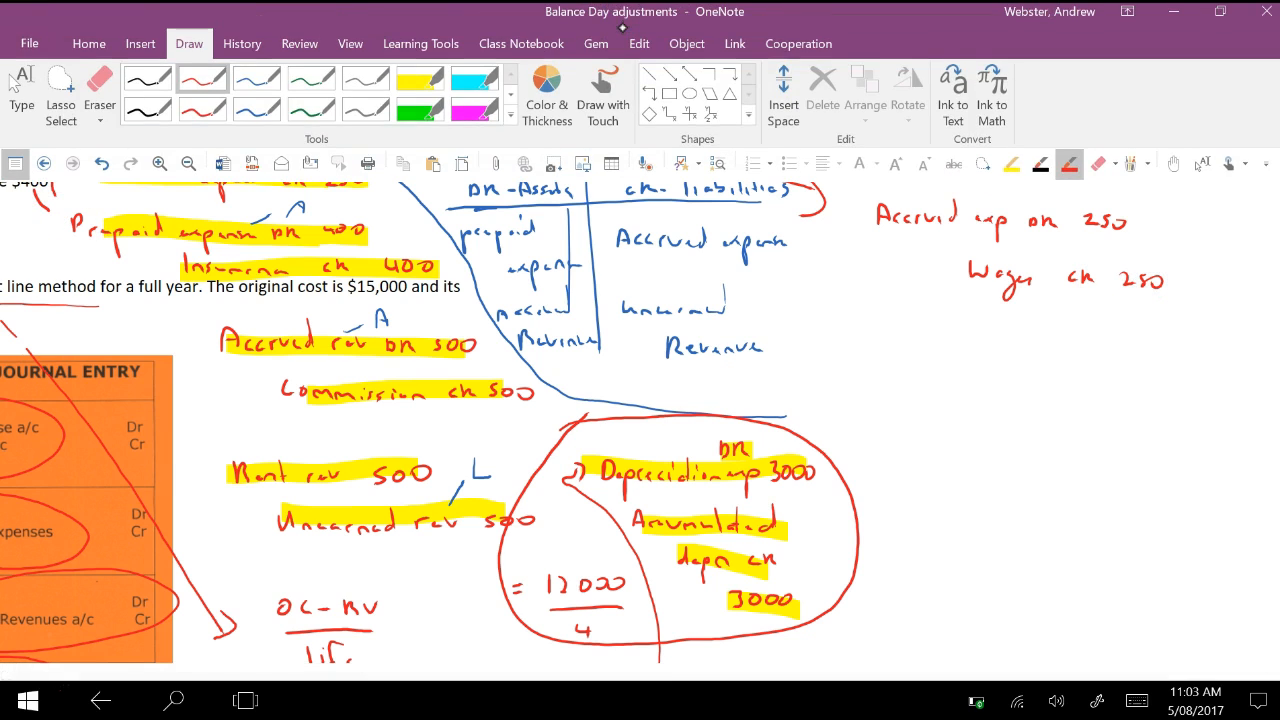
{"action": "left_click", "coordinate": [468, 82]}
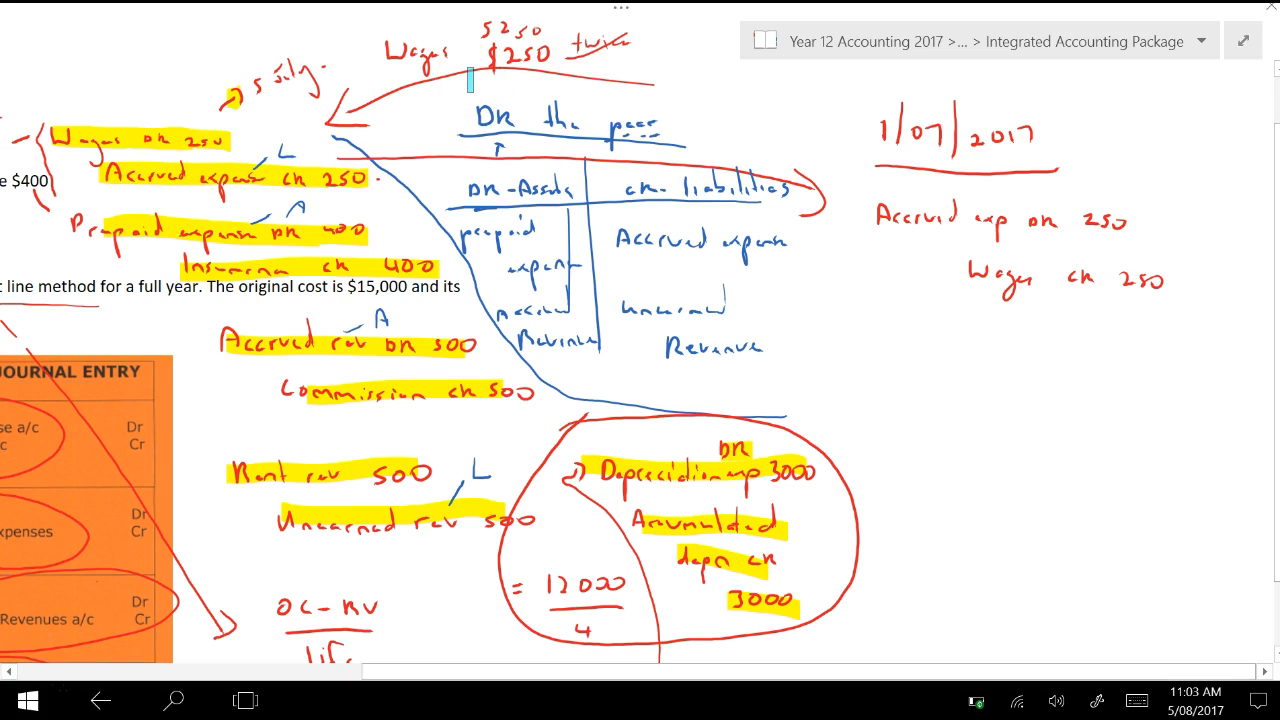
{"action": "left_click_drag", "start_coordinate": [319, 266], "coordinate": [350, 264]}
{"action": "left_click_drag", "start_coordinate": [298, 231], "coordinate": [271, 233]}
{"action": "left_click_drag", "start_coordinate": [476, 392], "coordinate": [449, 394]}
{"action": "left_click_drag", "start_coordinate": [414, 345], "coordinate": [386, 347]}
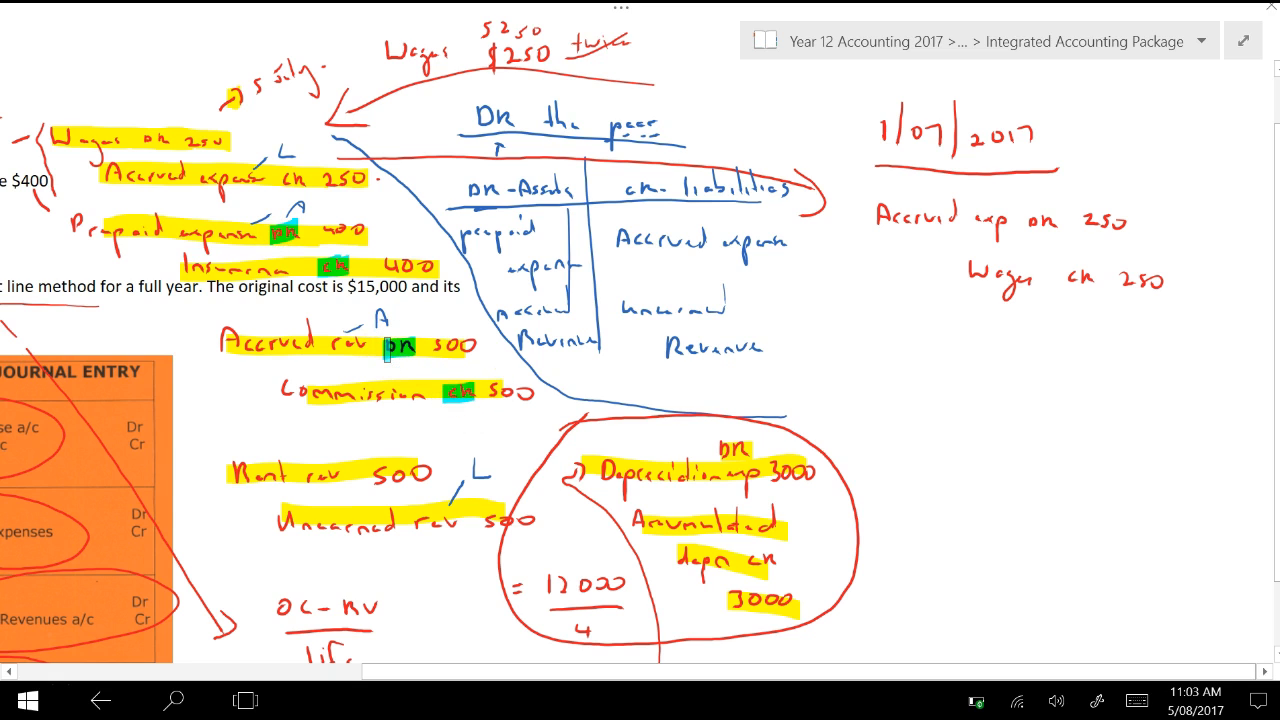
{"action": "left_click_drag", "start_coordinate": [455, 530], "coordinate": [411, 532]}
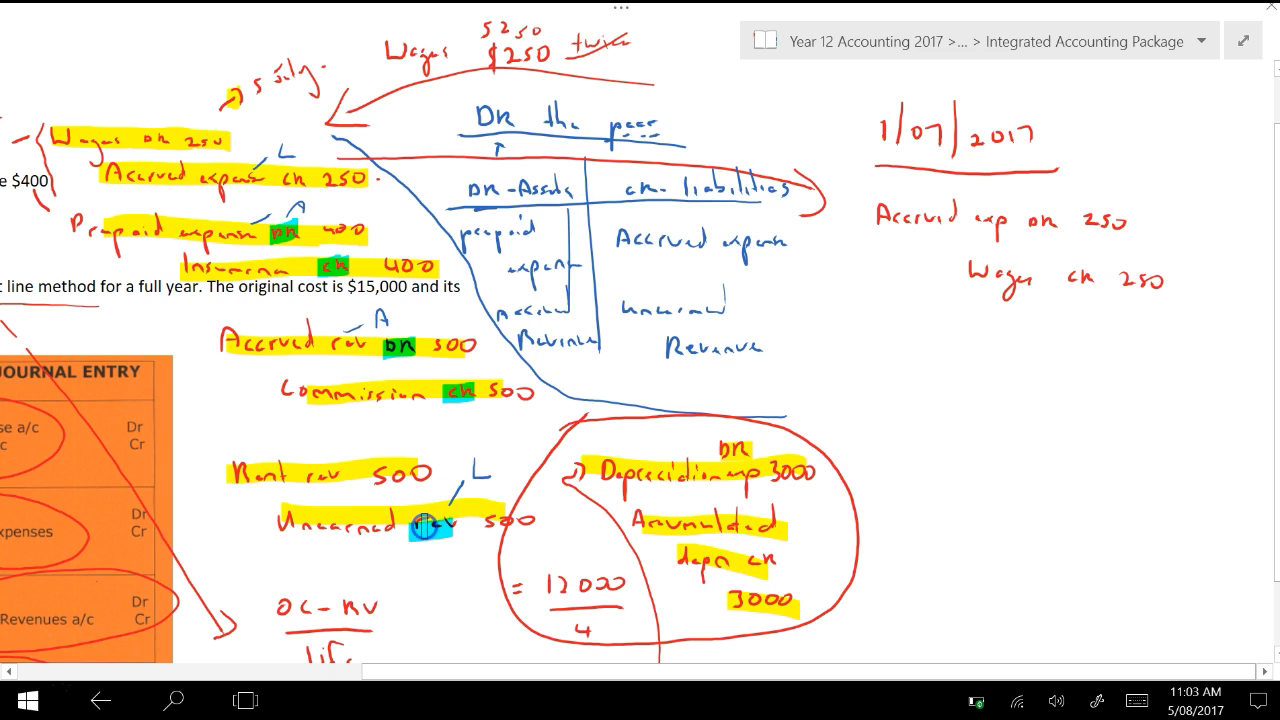
{"action": "left_click_drag", "start_coordinate": [347, 475], "coordinate": [257, 479]}
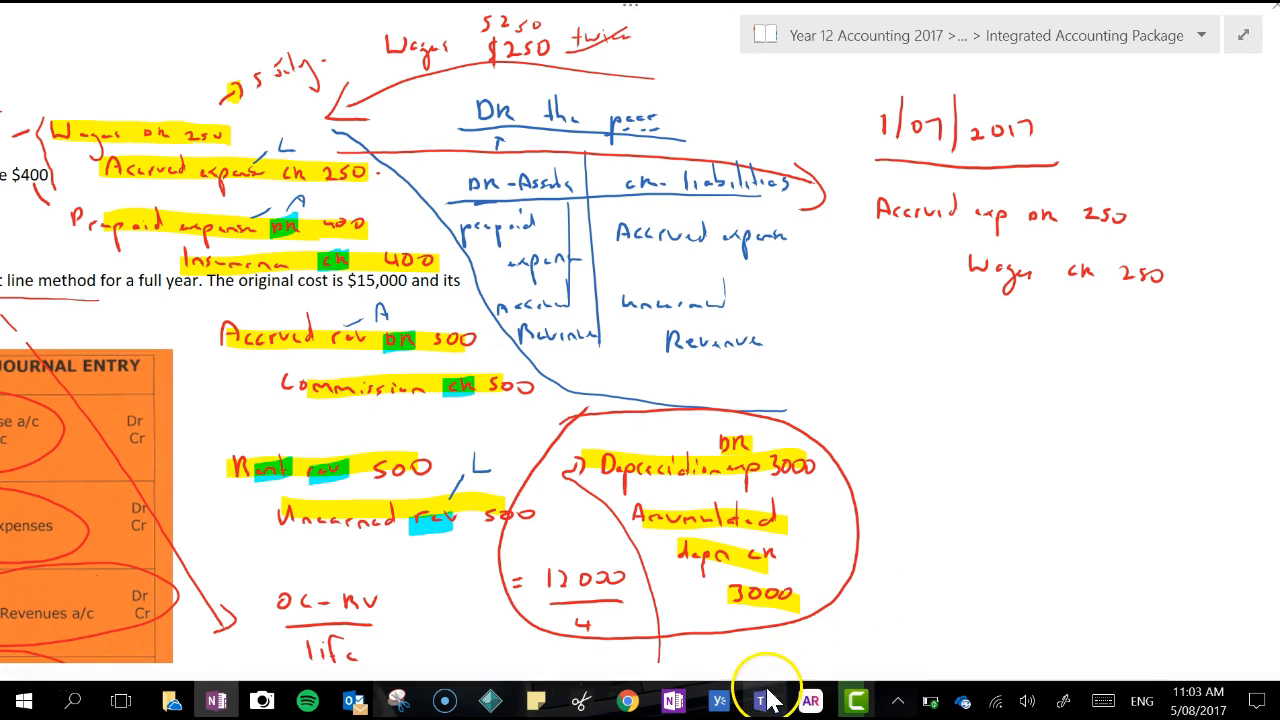
Switch to MYOB AccountRight and start a new journal entry dated 1/07/2017
{"action": "left_click", "coordinate": [810, 700]}
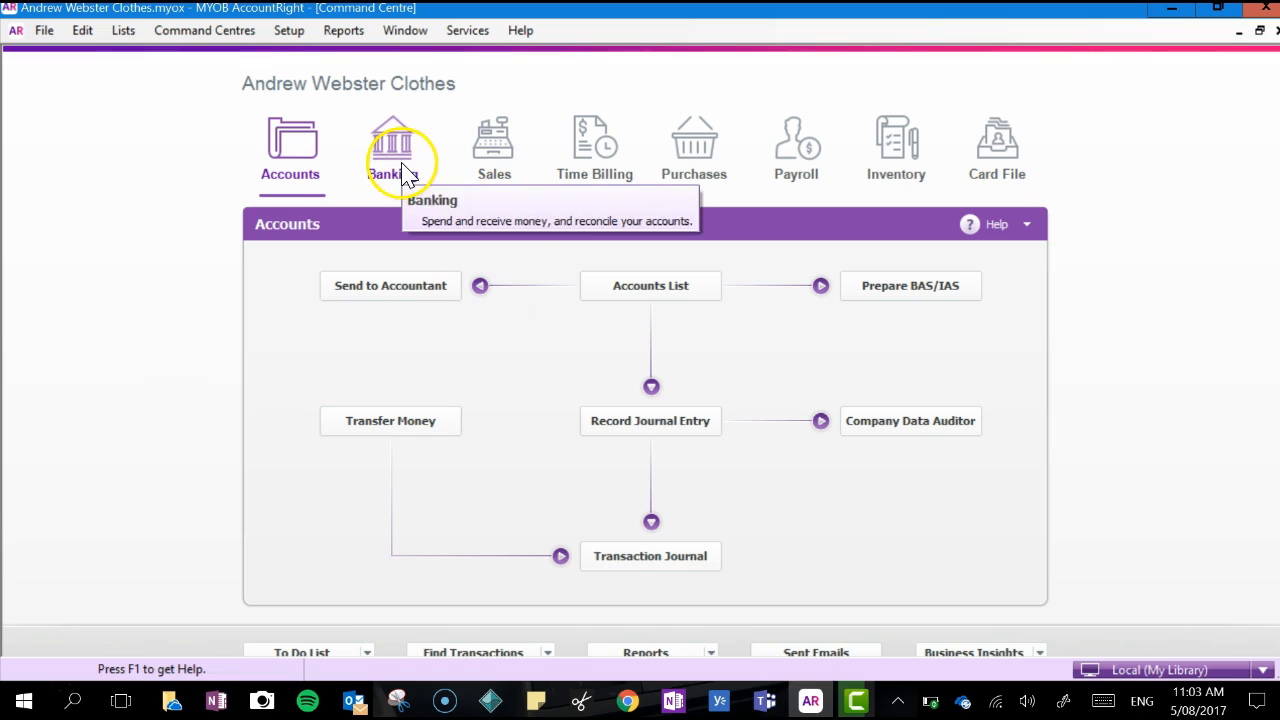
{"action": "left_click", "coordinate": [613, 425]}
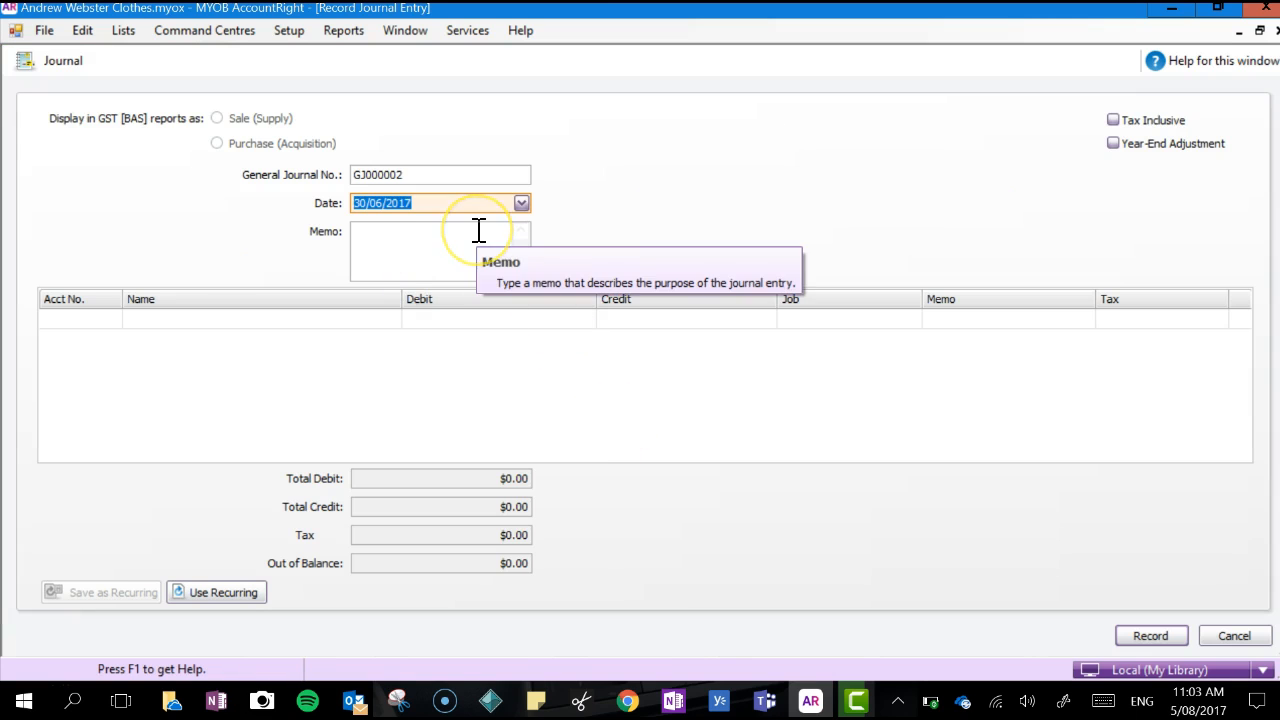
{"action": "type", "text": "1/"}
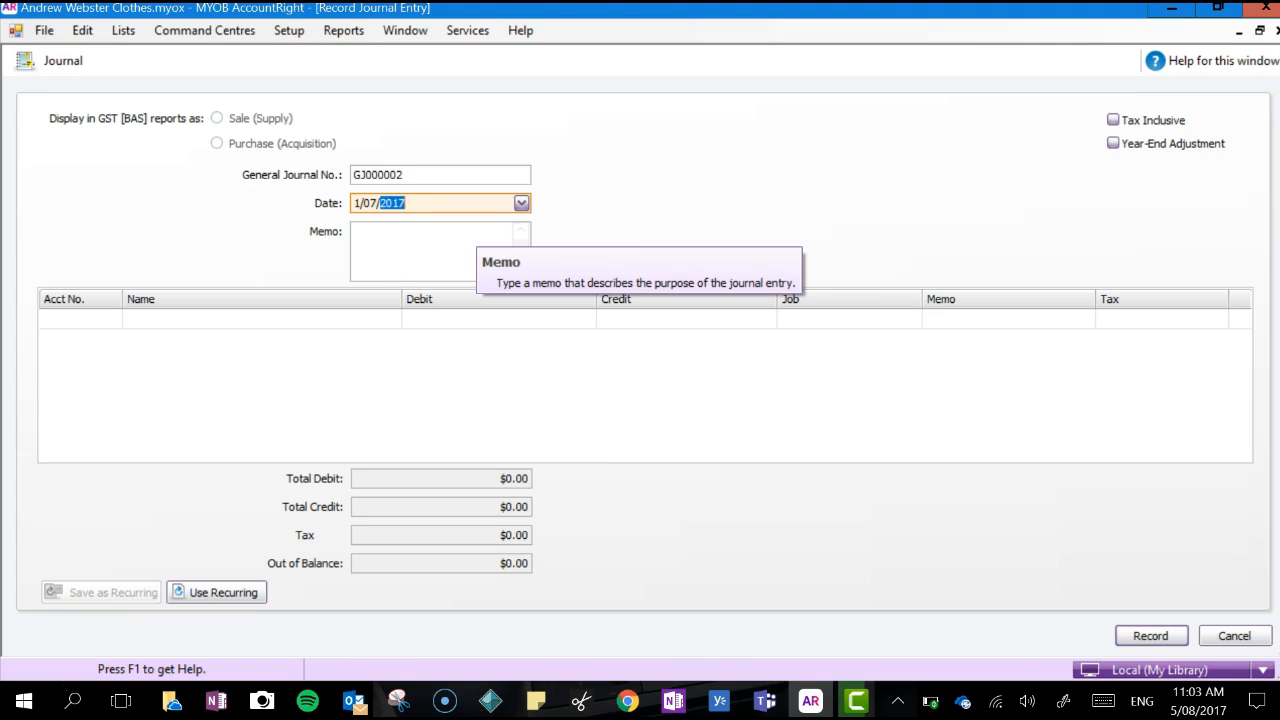
Check the reversing entry in the OneNote notes and enter account 2-1525 Accrued Expense on the first journal line
{"action": "left_click", "coordinate": [103, 318]}
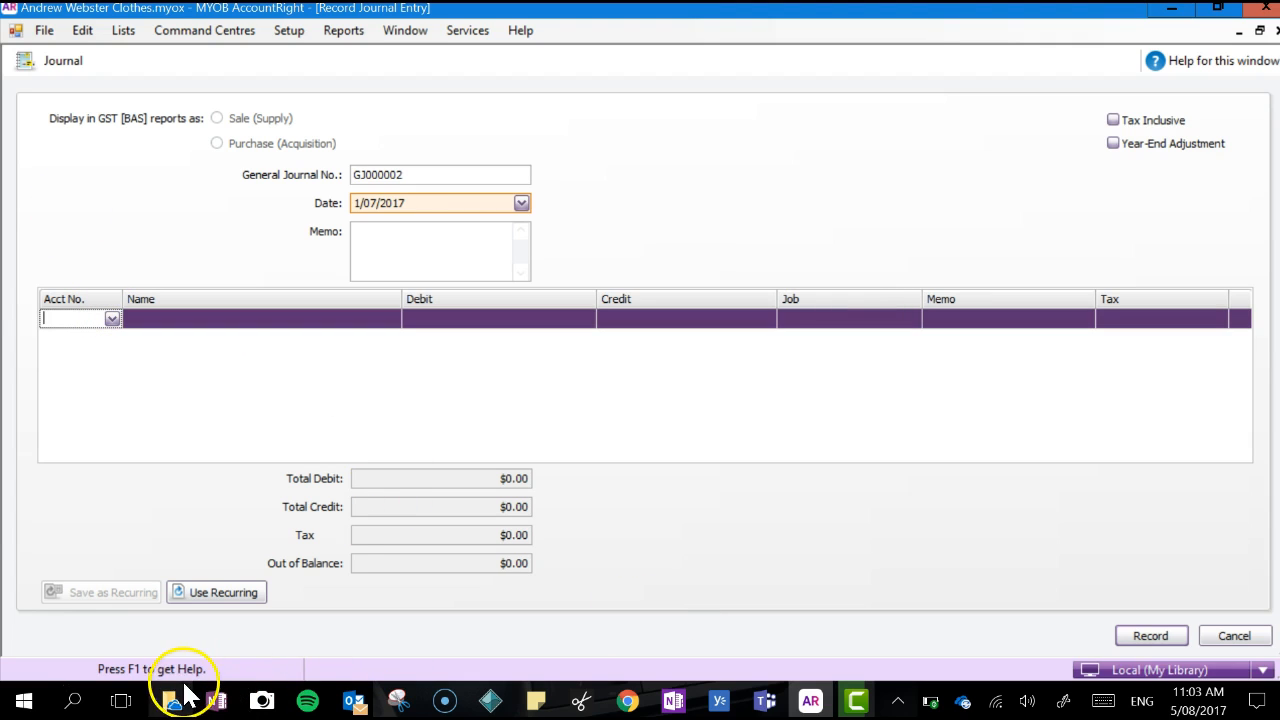
{"action": "left_click", "coordinate": [218, 700]}
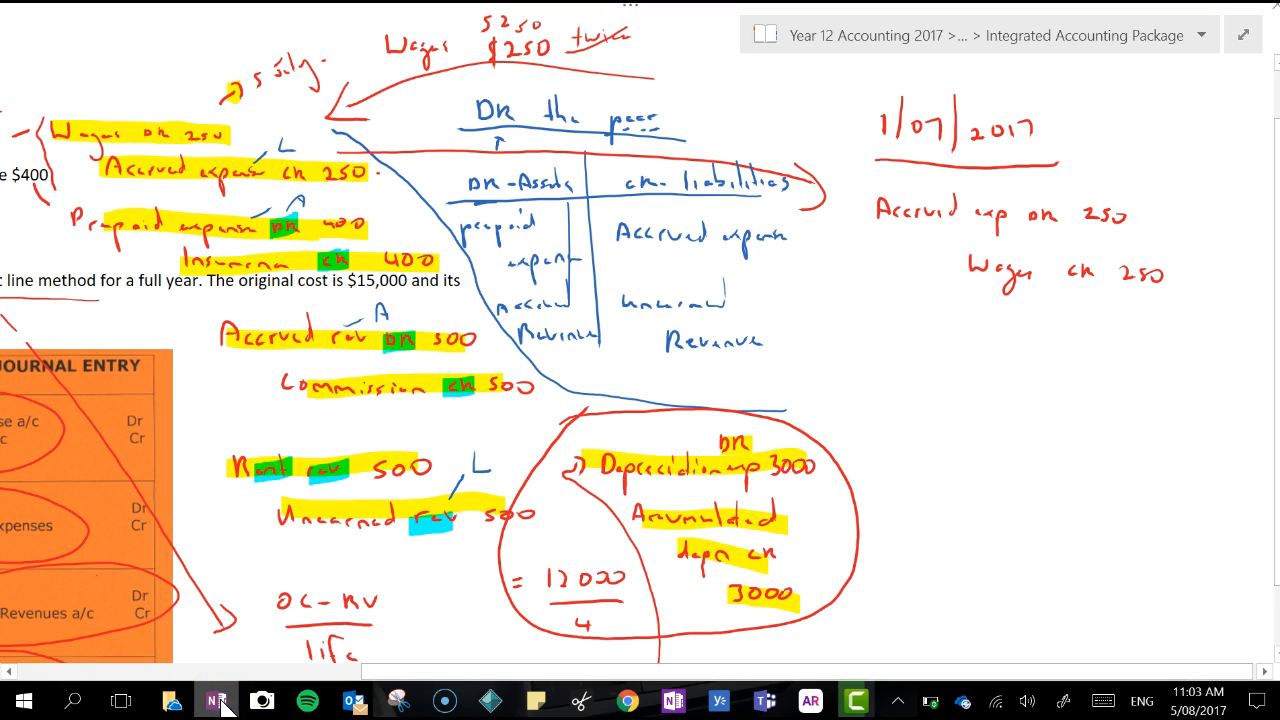
{"action": "left_click", "coordinate": [218, 700]}
{"action": "left_click", "coordinate": [116, 320]}
{"action": "left_click", "coordinate": [357, 399]}
{"action": "left_click", "coordinate": [437, 378]}
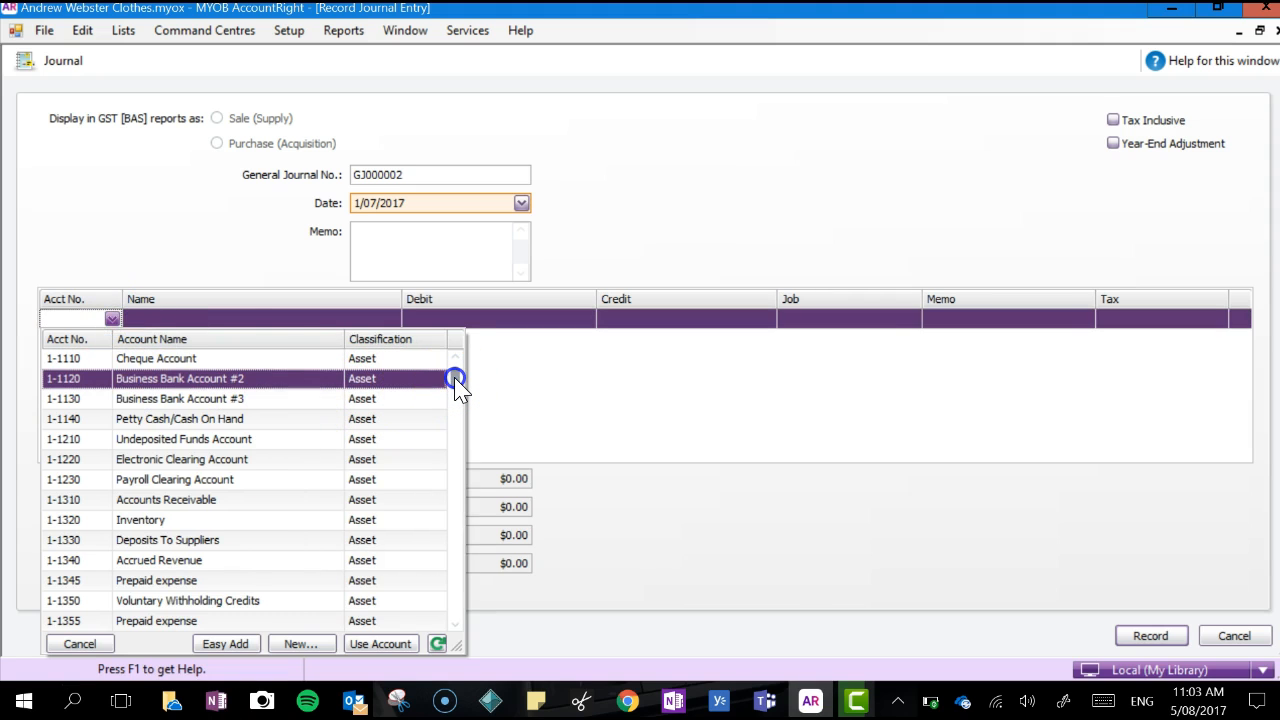
{"action": "left_click", "coordinate": [455, 379]}
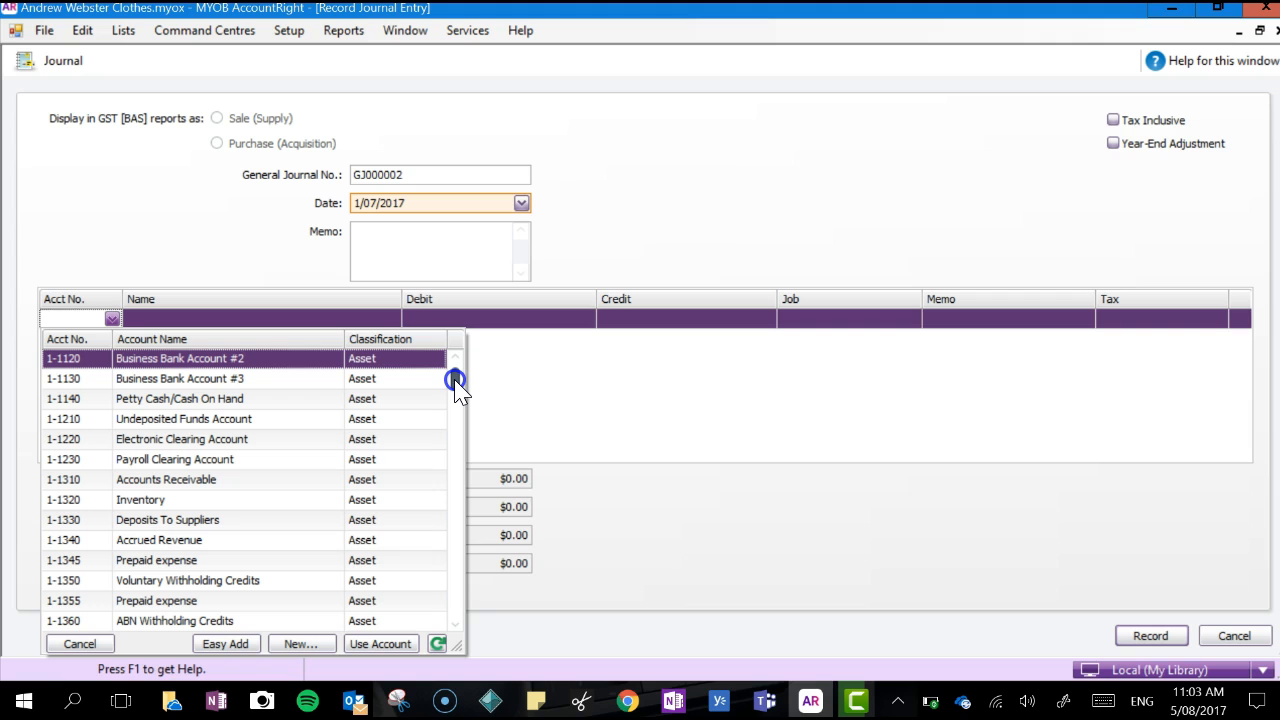
{"action": "left_click_drag", "start_coordinate": [455, 379], "coordinate": [454, 410]}
{"action": "left_click_drag", "start_coordinate": [453, 404], "coordinate": [452, 394]}
{"action": "left_click", "coordinate": [340, 420]}
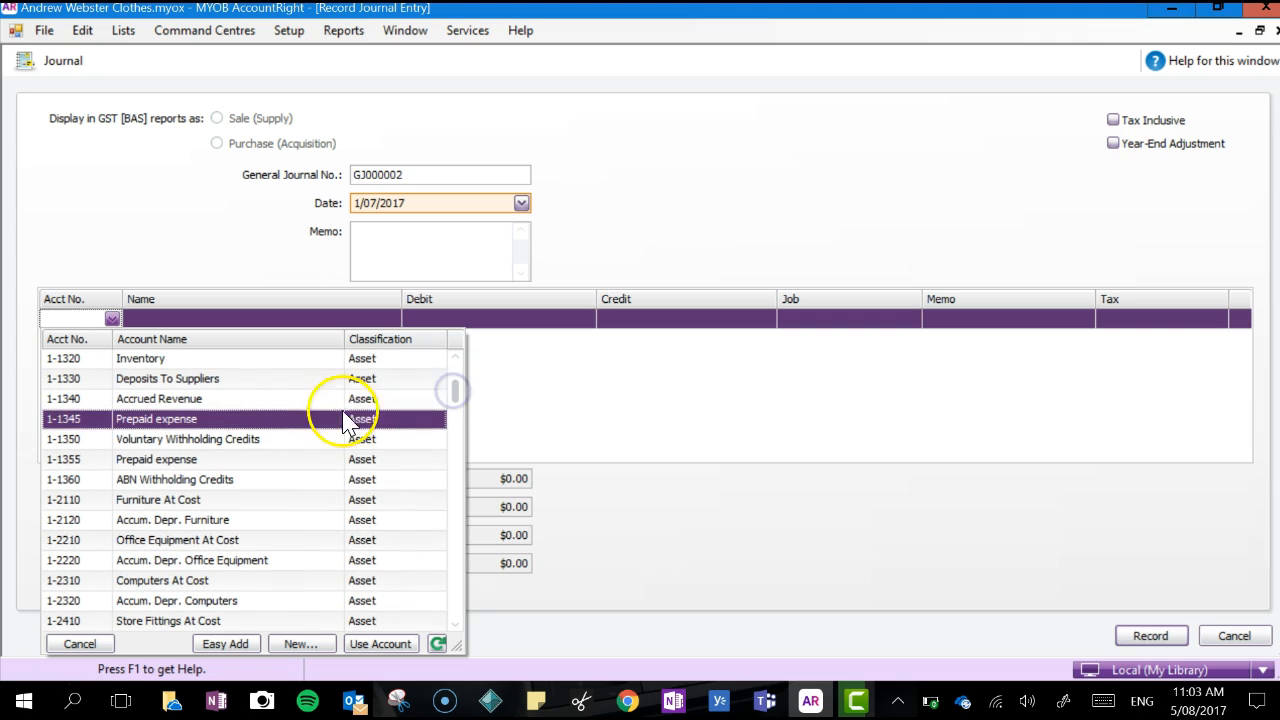
{"action": "left_click_drag", "start_coordinate": [454, 392], "coordinate": [457, 463]}
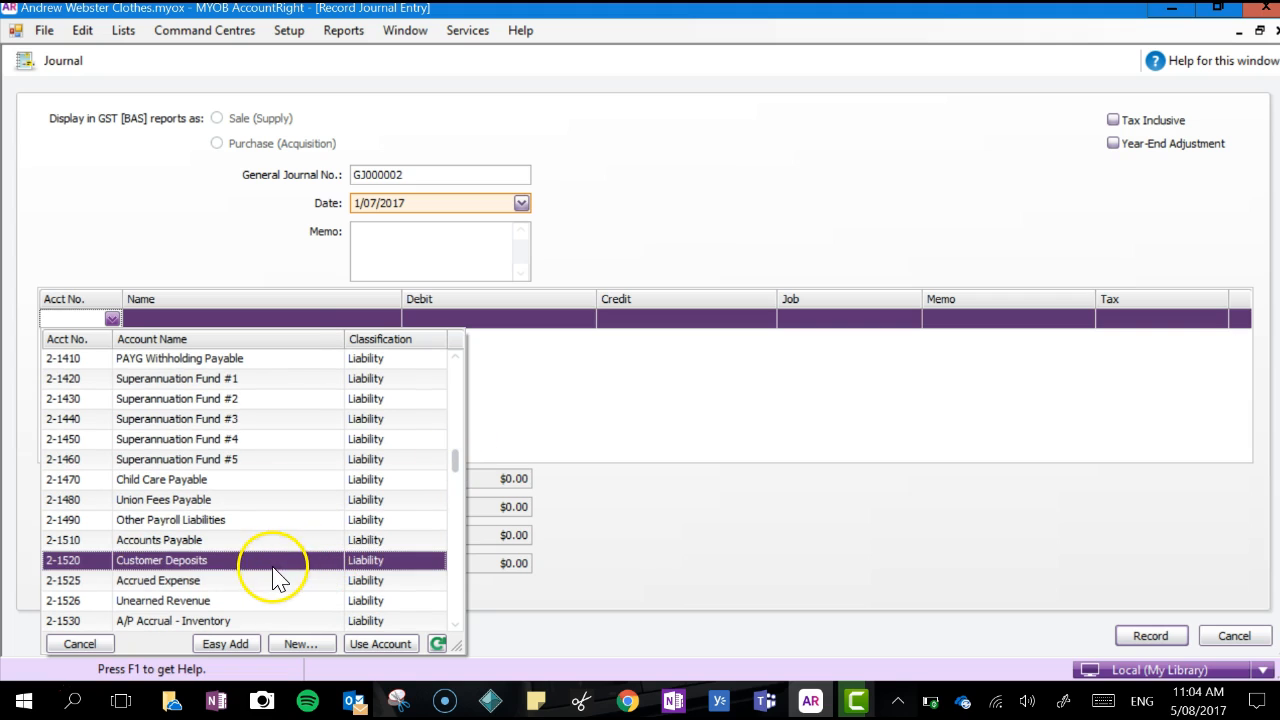
{"action": "double_click", "coordinate": [266, 580]}
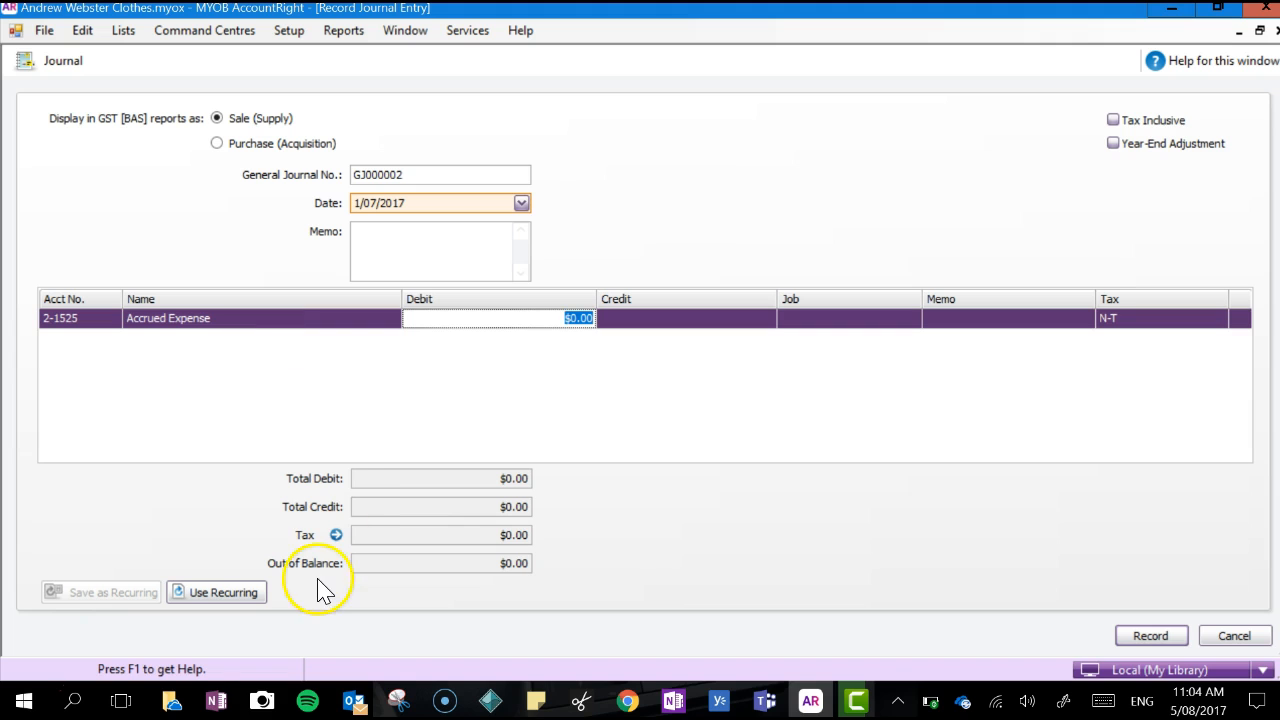
Check the reversing entry in the OneNote notes and enter a $250 debit on the Accrued Expense line
{"action": "left_click", "coordinate": [216, 700]}
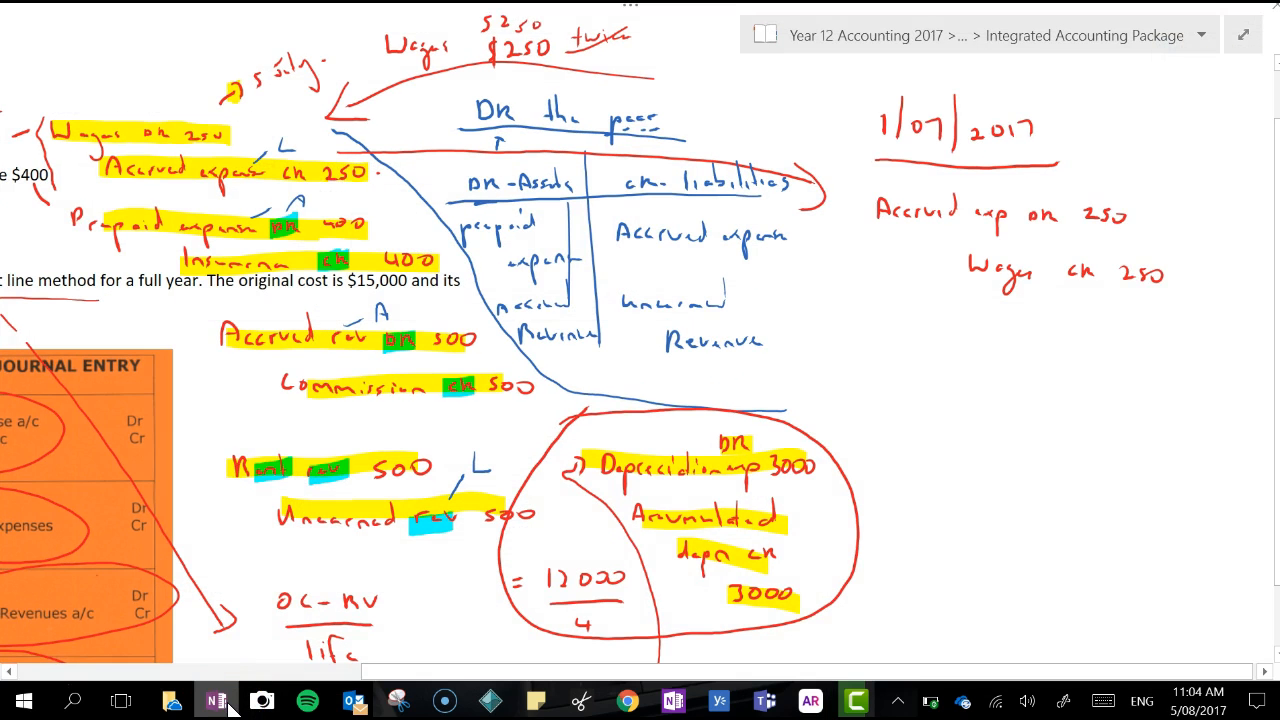
{"action": "left_click", "coordinate": [228, 704]}
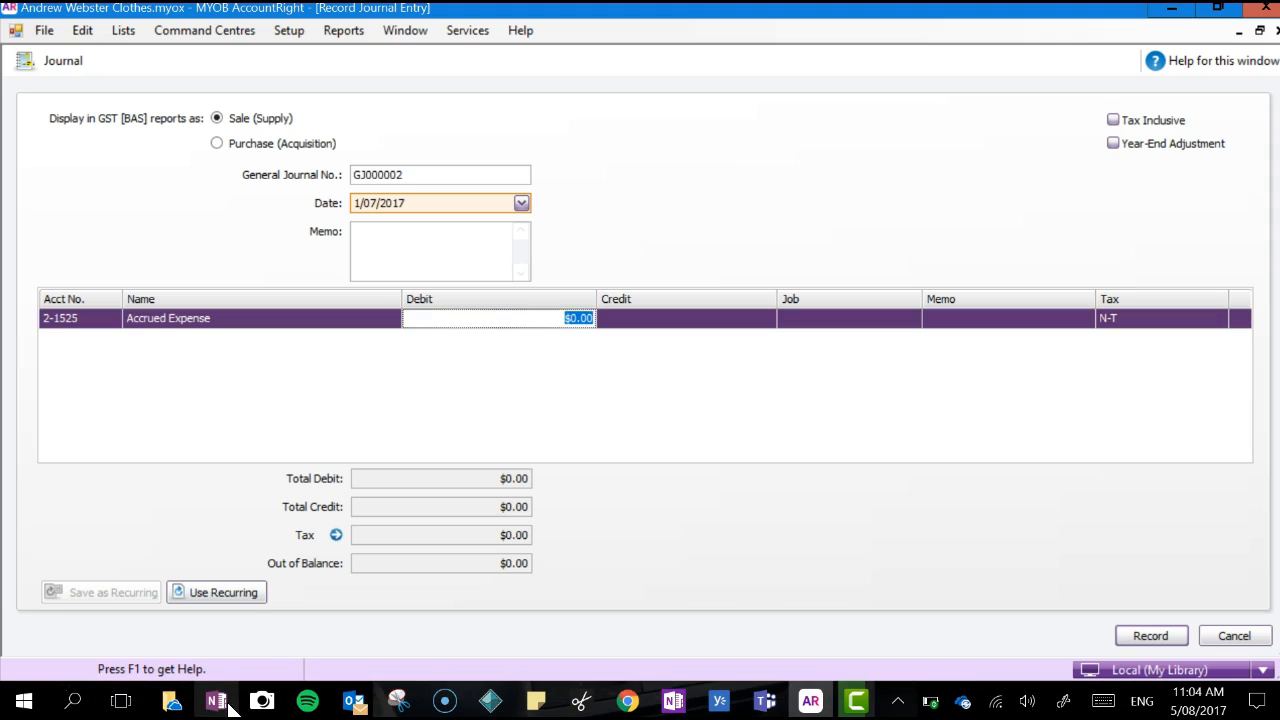
{"action": "key", "text": "Tab"}
{"action": "key", "text": "Tab"}
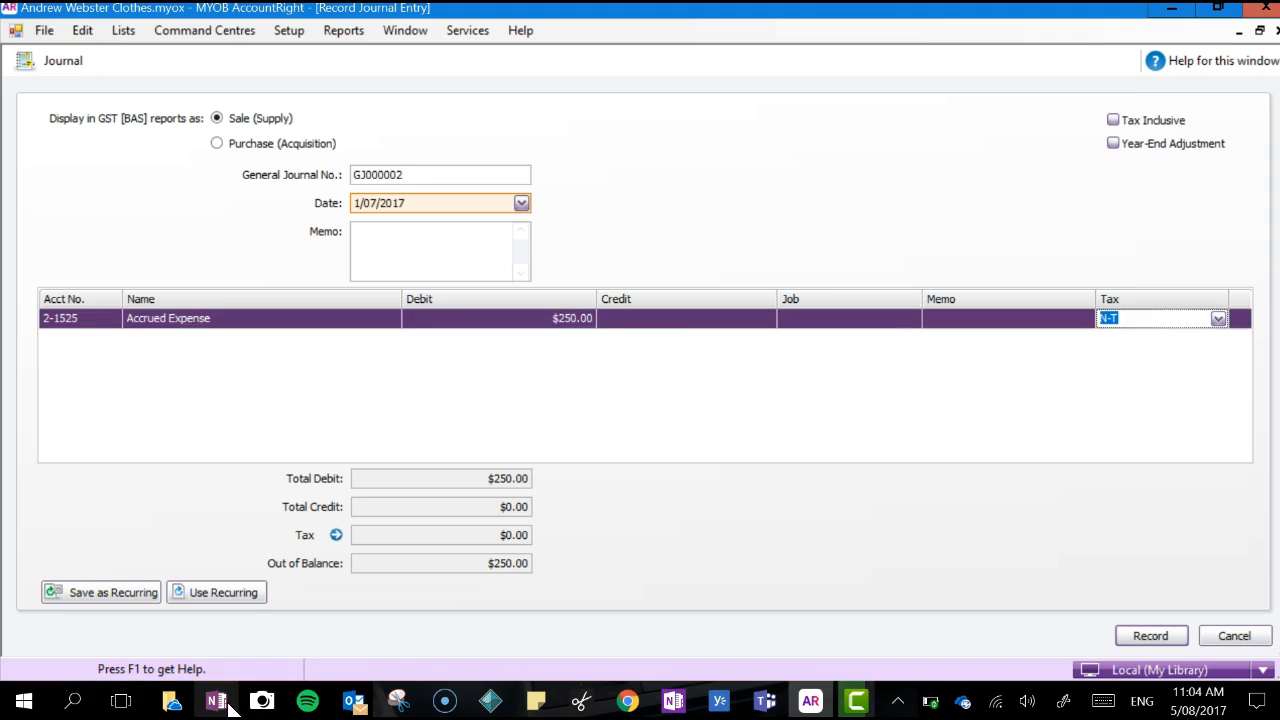
{"action": "key", "text": "Tab"}
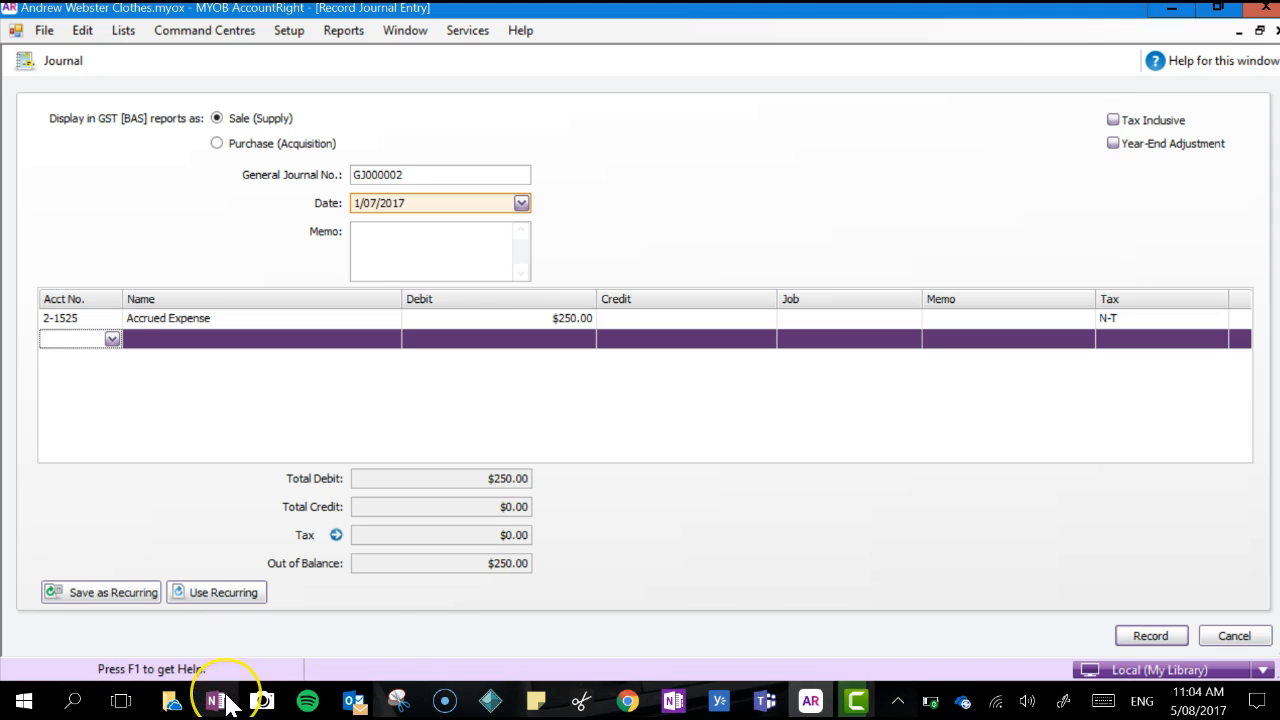
Recheck the notes and add a journal line for account 6-4100 Wages & Salaries Expenses with a $250 credit
{"action": "left_click", "coordinate": [228, 704]}
{"action": "left_click", "coordinate": [228, 704]}
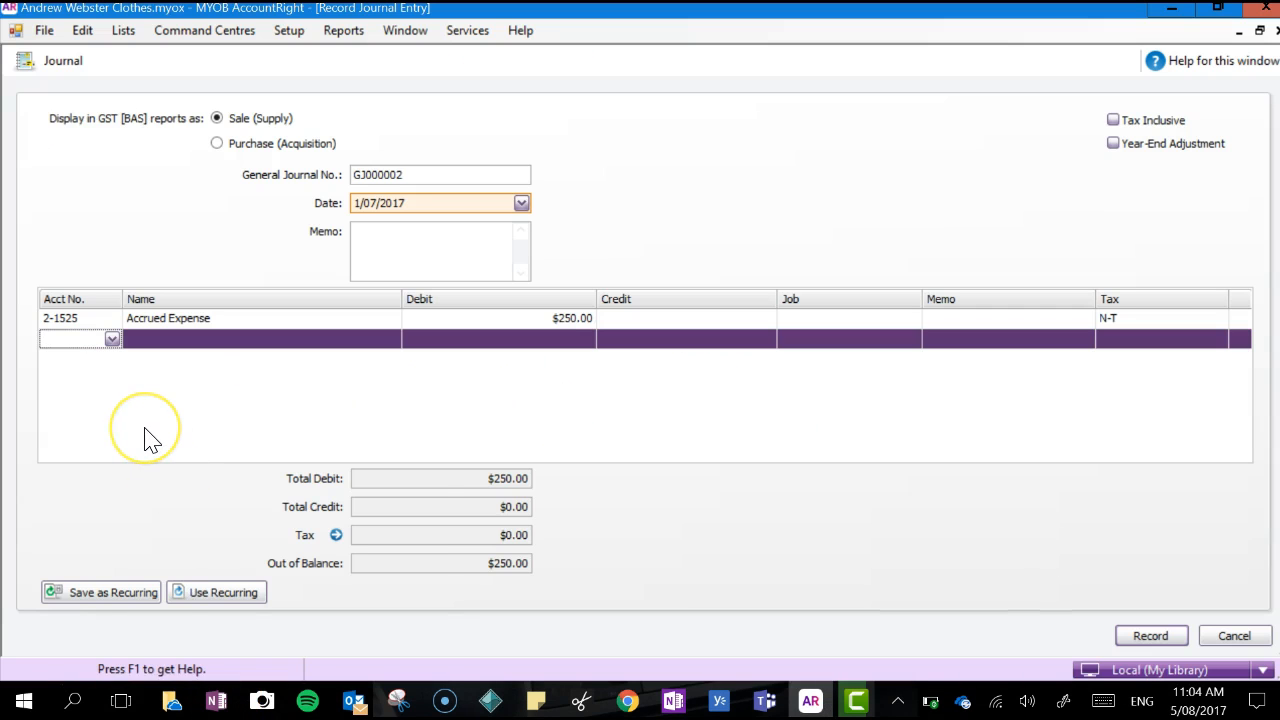
{"action": "key", "text": "Tab"}
{"action": "left_click_drag", "start_coordinate": [433, 392], "coordinate": [431, 583]}
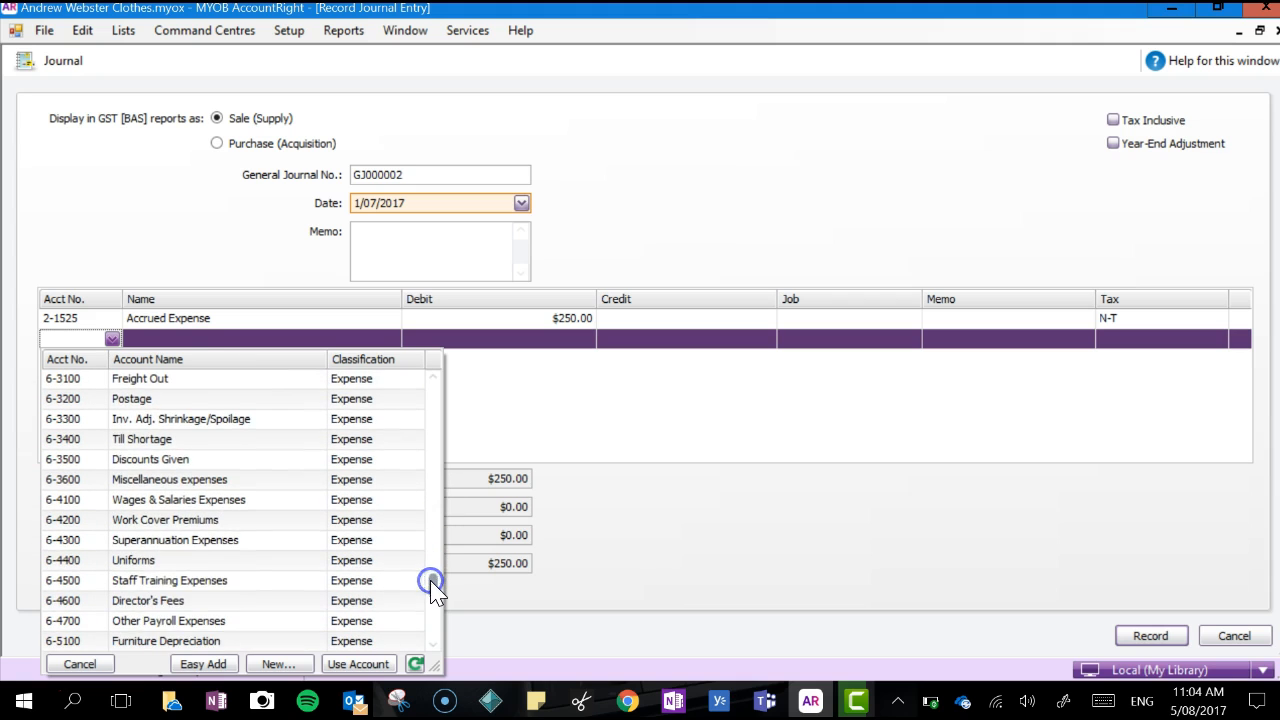
{"action": "double_click", "coordinate": [283, 500]}
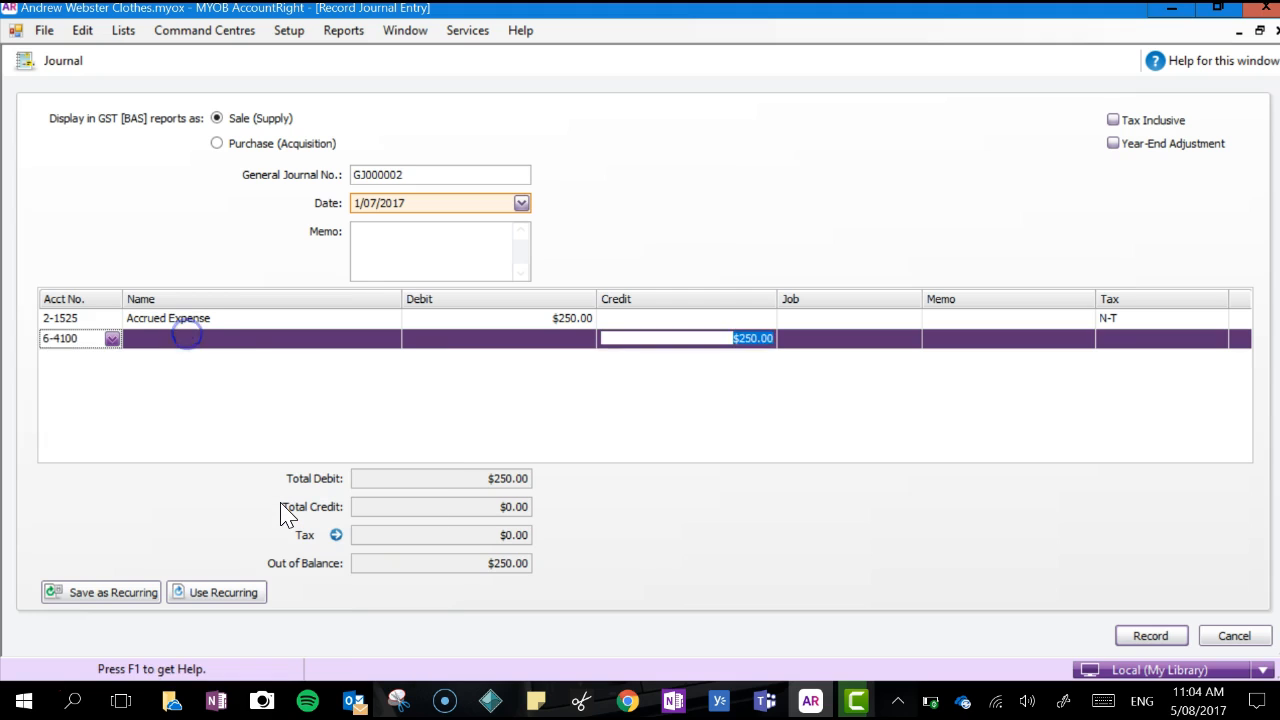
{"action": "key", "text": "Tab"}
{"action": "key", "text": "Tab"}
{"action": "key", "text": "Tab"}
{"action": "key", "text": "Tab"}
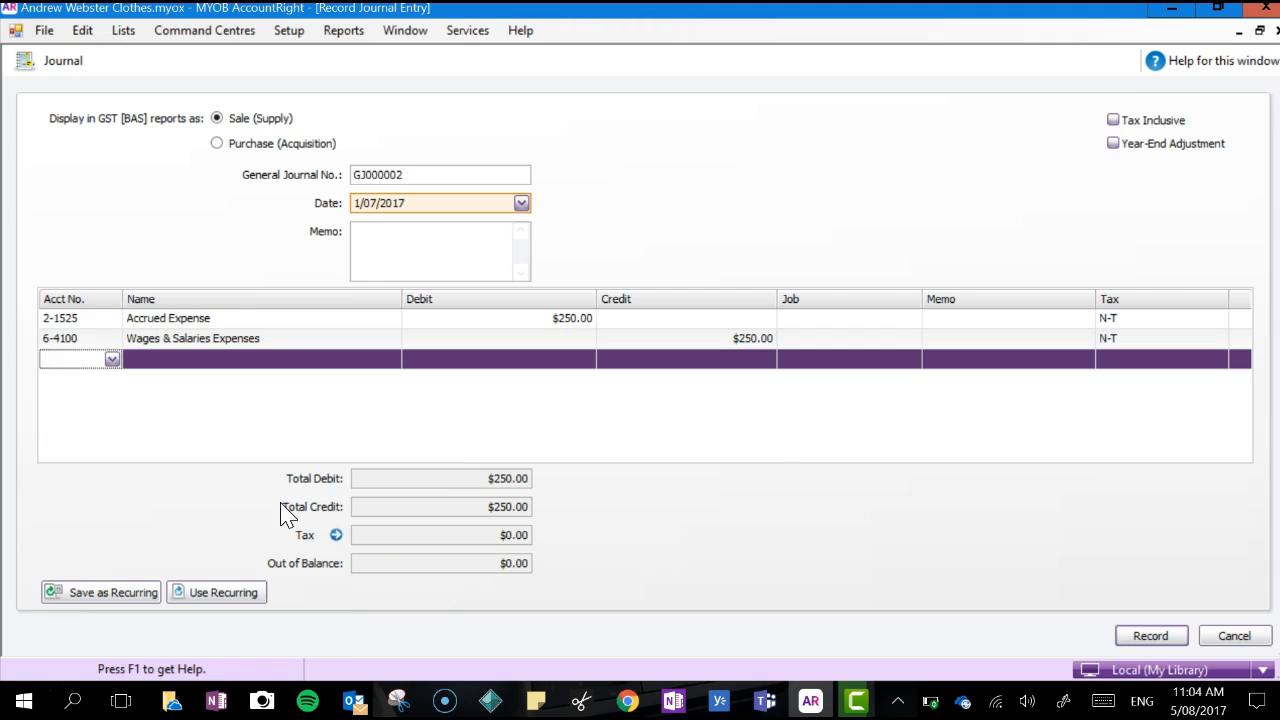
Check the prepaid expense adjustment in the notes and enter account 6-7100 Business Insurance on the third journal line
{"action": "left_click", "coordinate": [214, 698]}
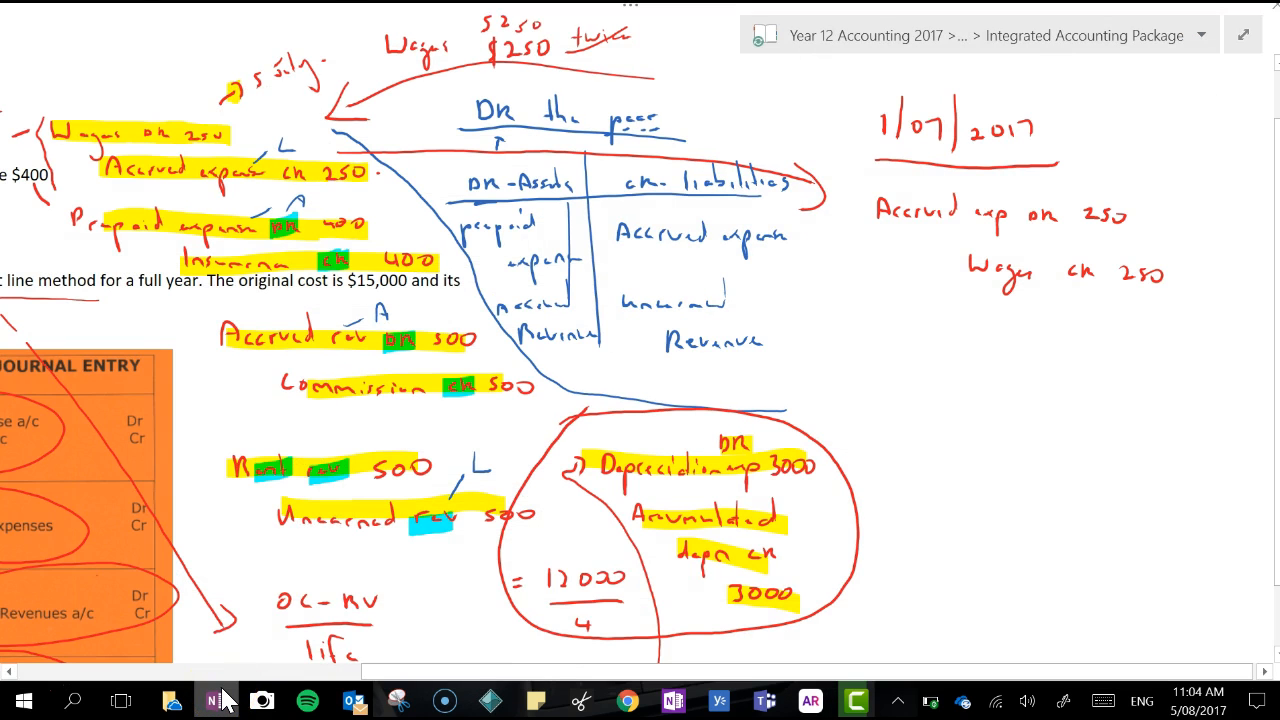
{"action": "left_click", "coordinate": [218, 699]}
{"action": "left_click", "coordinate": [112, 362]}
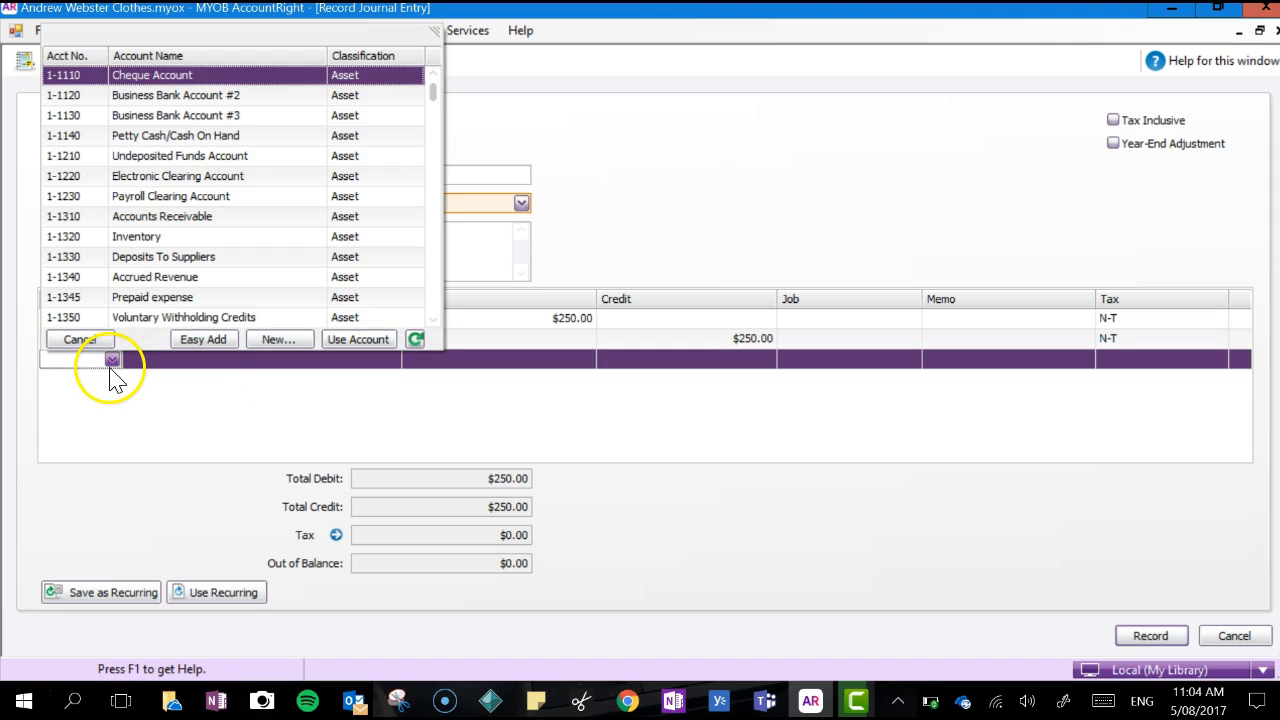
{"action": "left_click_drag", "start_coordinate": [432, 90], "coordinate": [458, 310]}
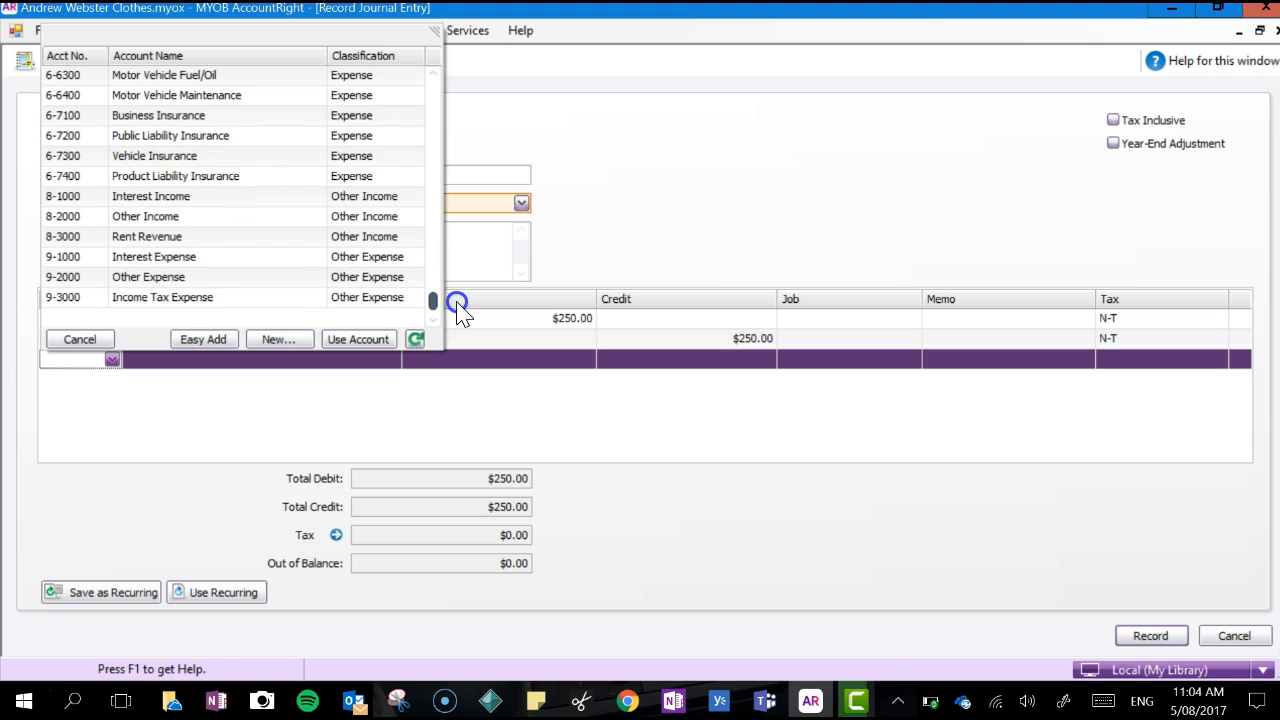
{"action": "left_click_drag", "start_coordinate": [458, 303], "coordinate": [457, 289]}
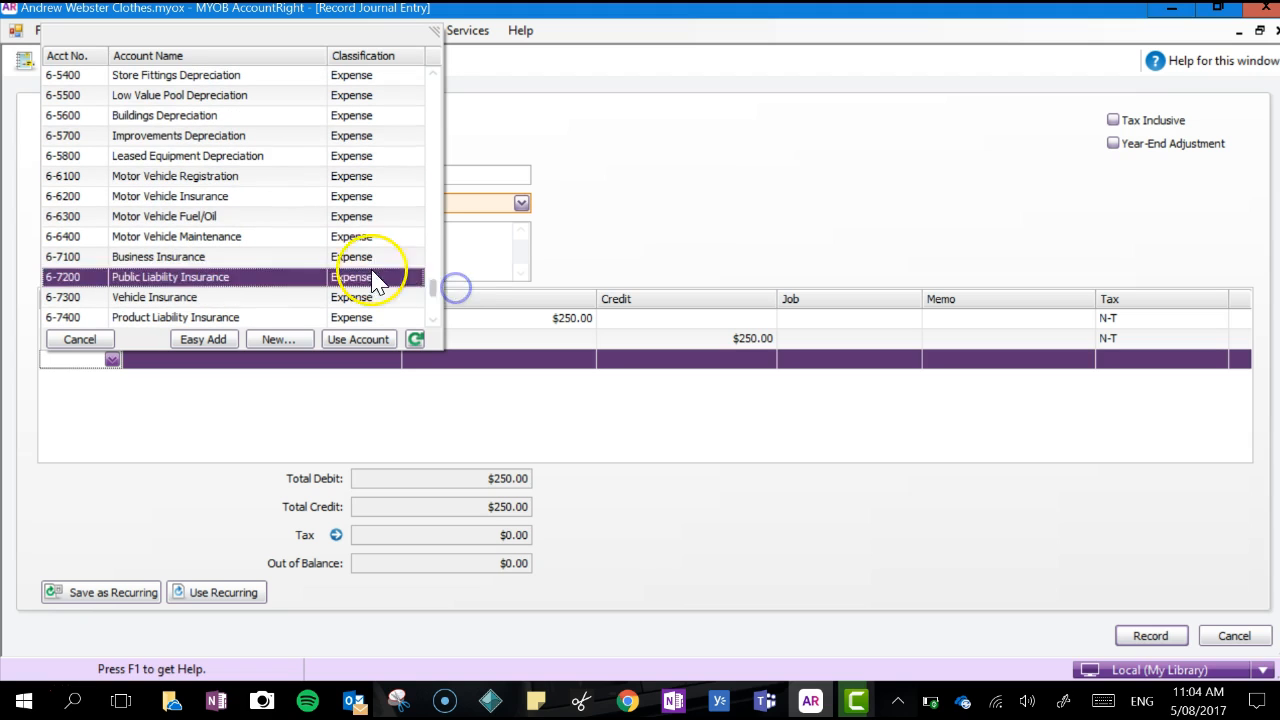
{"action": "double_click", "coordinate": [340, 258]}
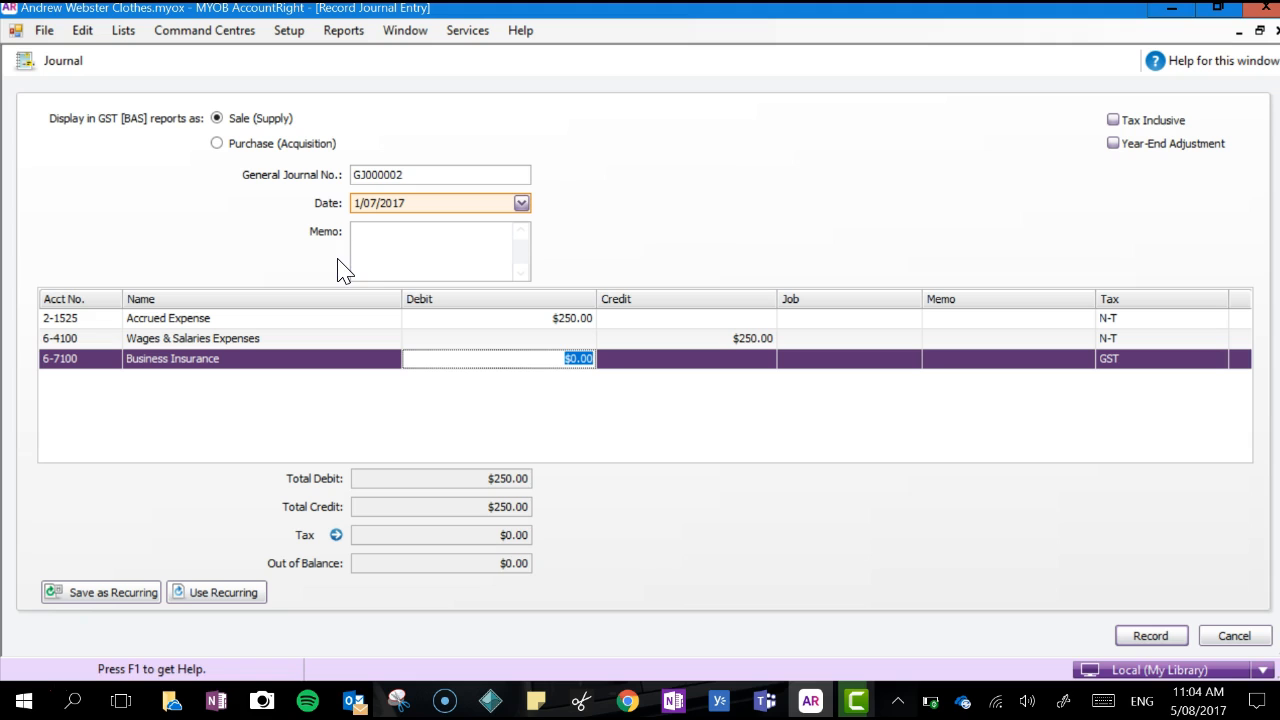
Check the insurance amount in the notes and enter a $400 debit on the Business Insurance line
{"action": "left_click", "coordinate": [217, 701]}
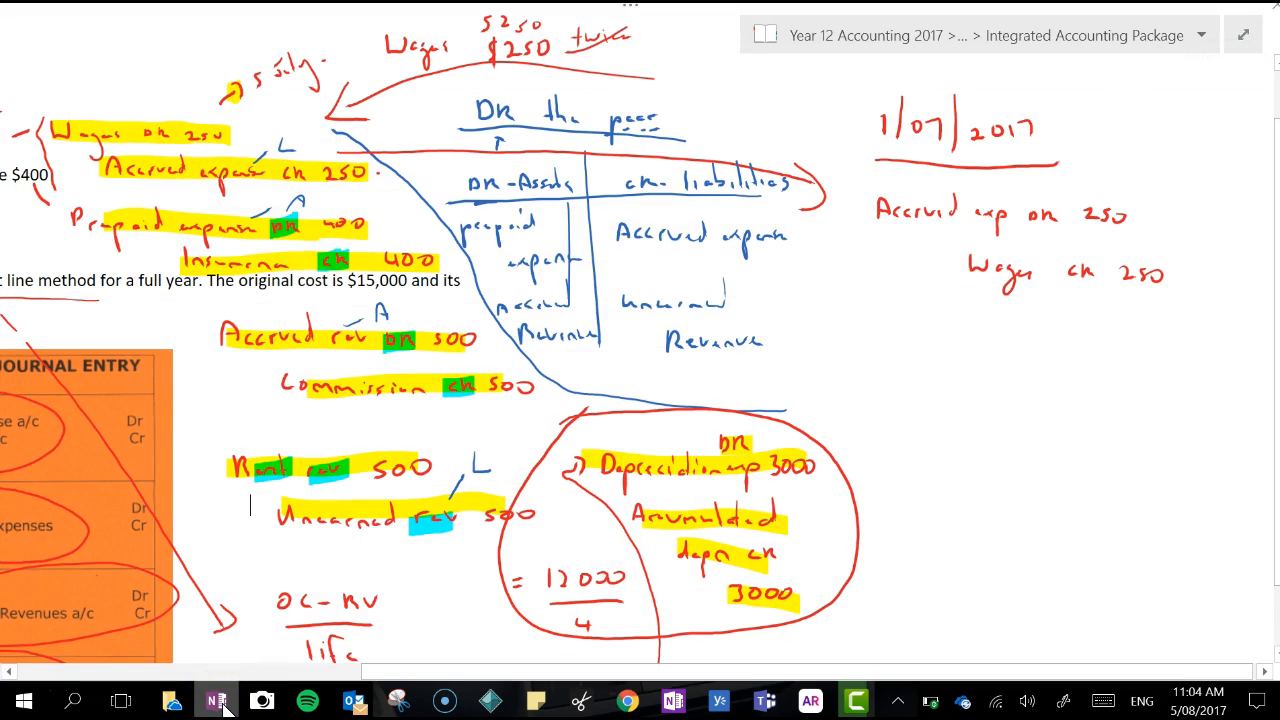
{"action": "left_click", "coordinate": [223, 705]}
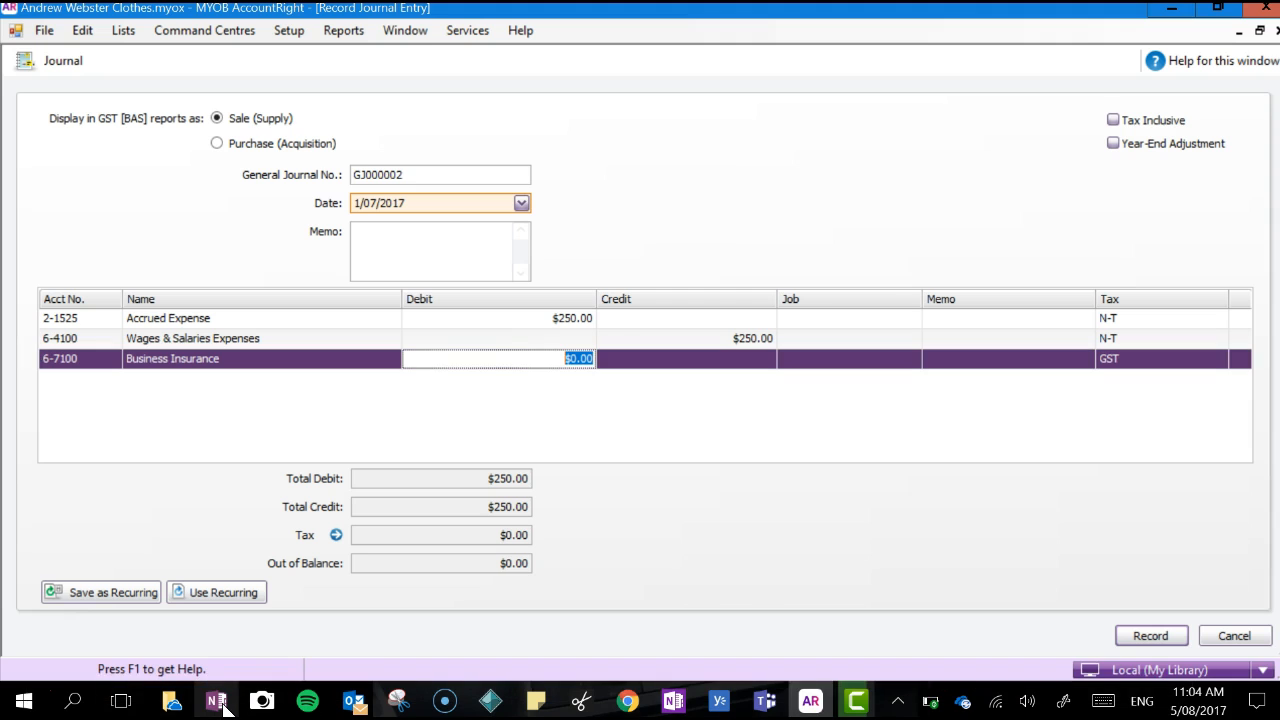
{"action": "key", "text": "Tab"}
{"action": "key", "text": "Tab"}
{"action": "key", "text": "Tab"}
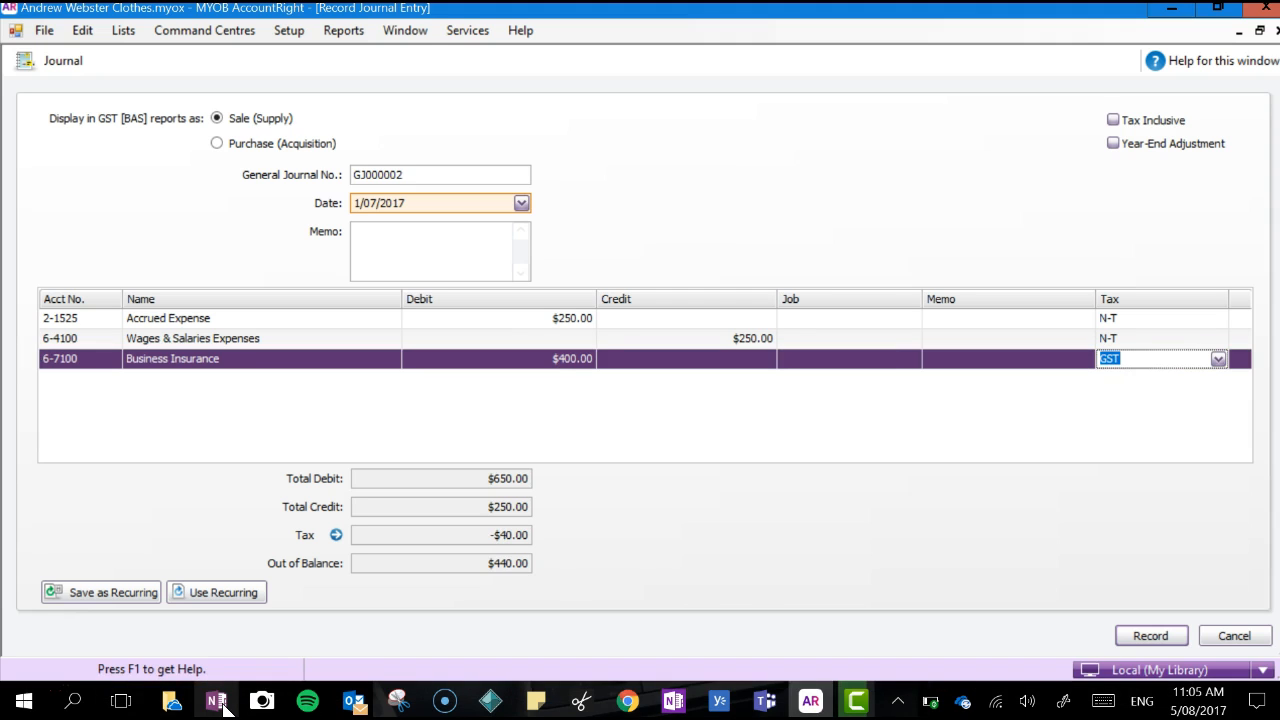
{"action": "key", "text": "Tab"}
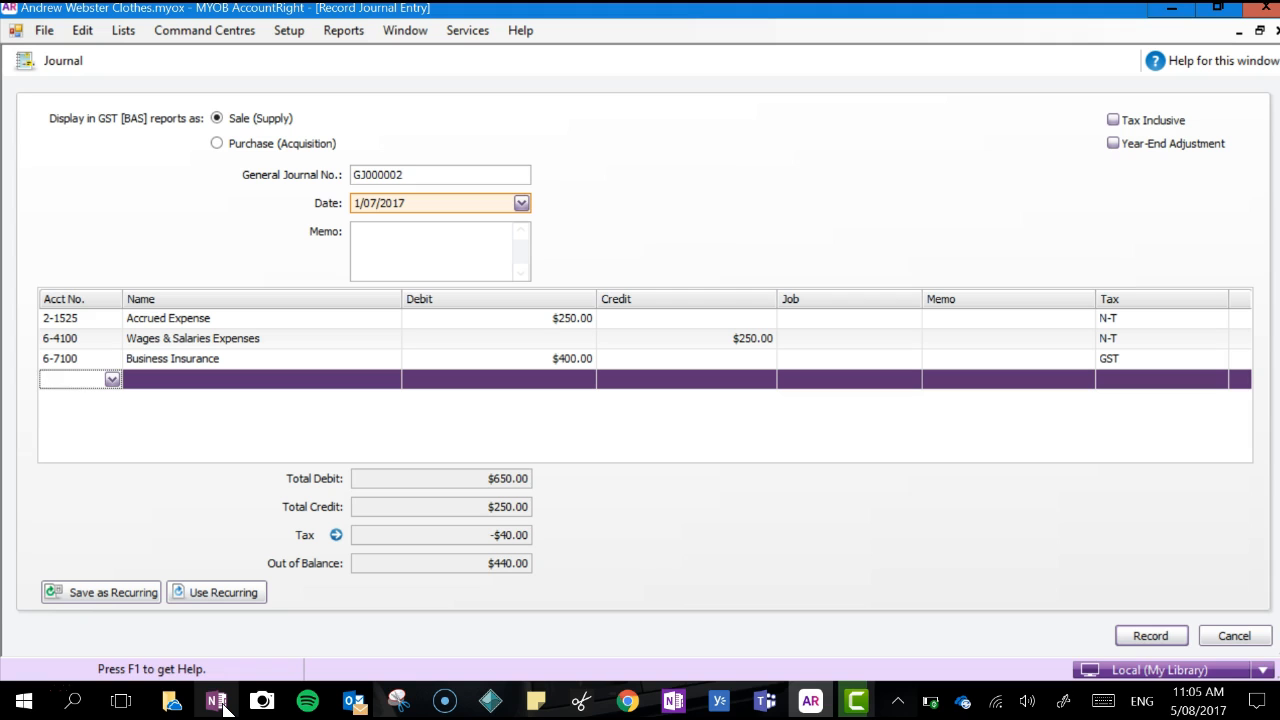
Add a journal line for account 1-1345 Prepaid expense with a $400 credit
{"action": "key", "text": "Tab"}
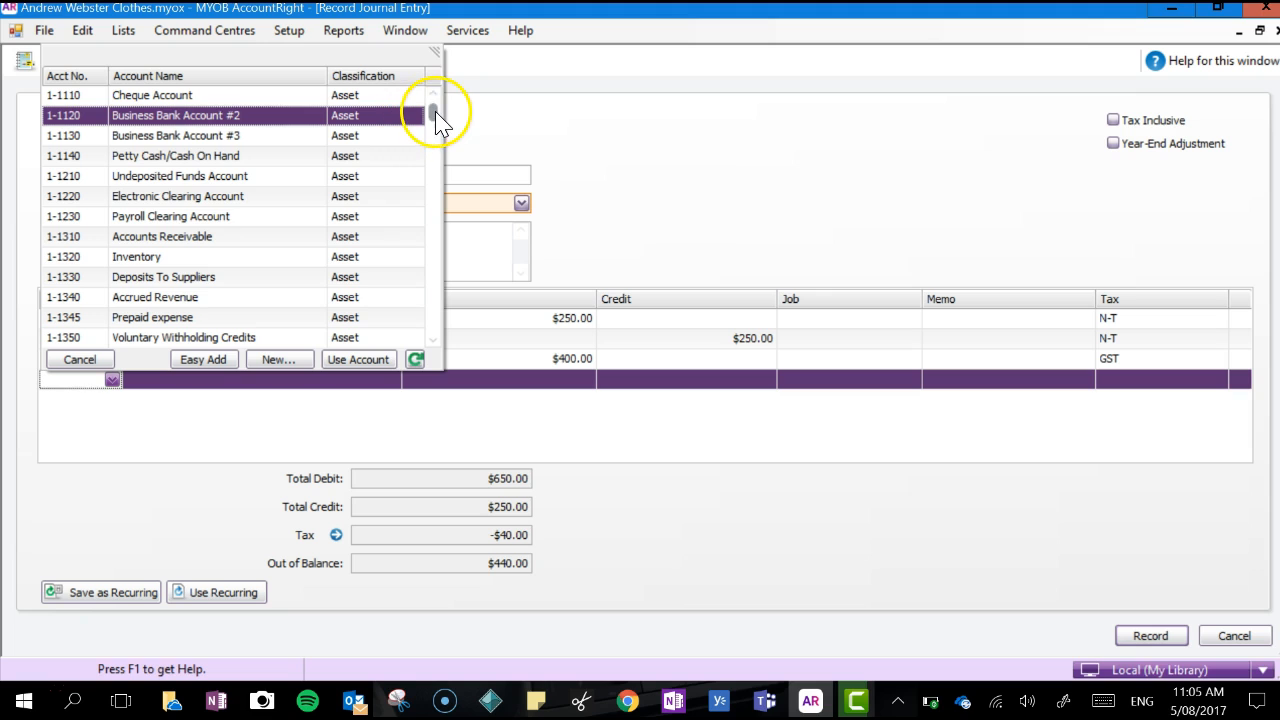
{"action": "left_click_drag", "start_coordinate": [436, 112], "coordinate": [436, 115]}
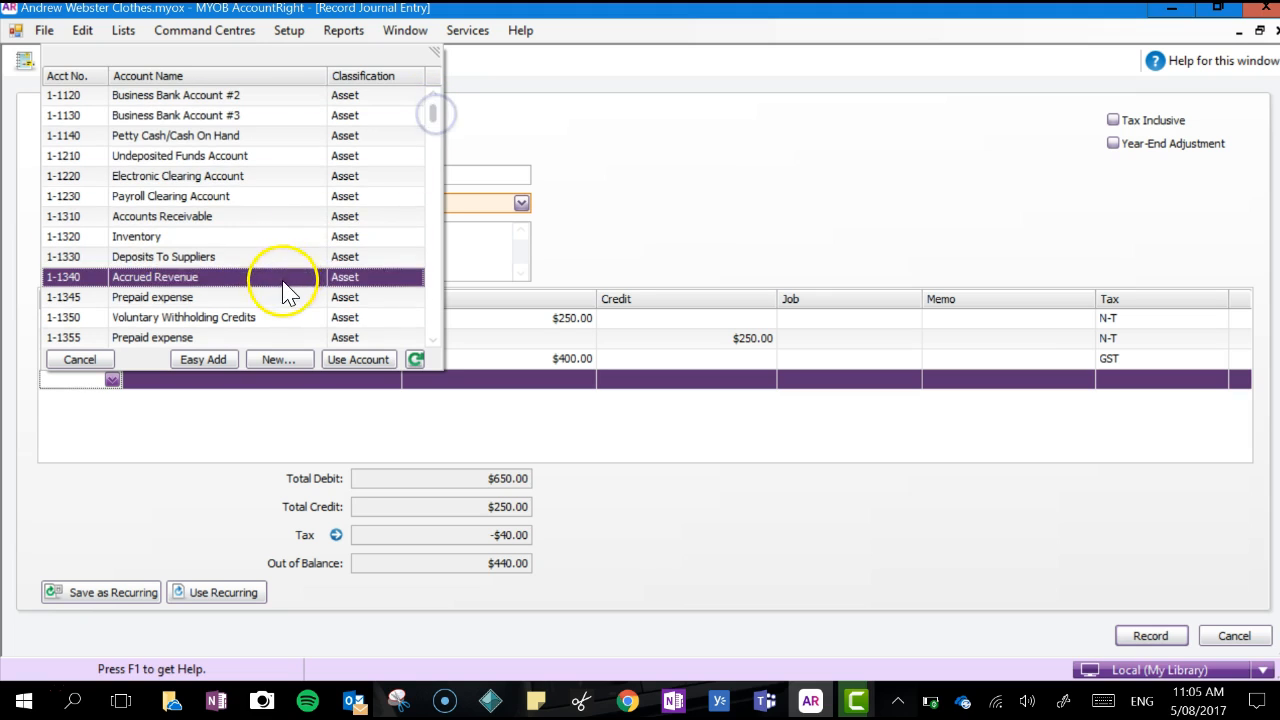
{"action": "double_click", "coordinate": [269, 298]}
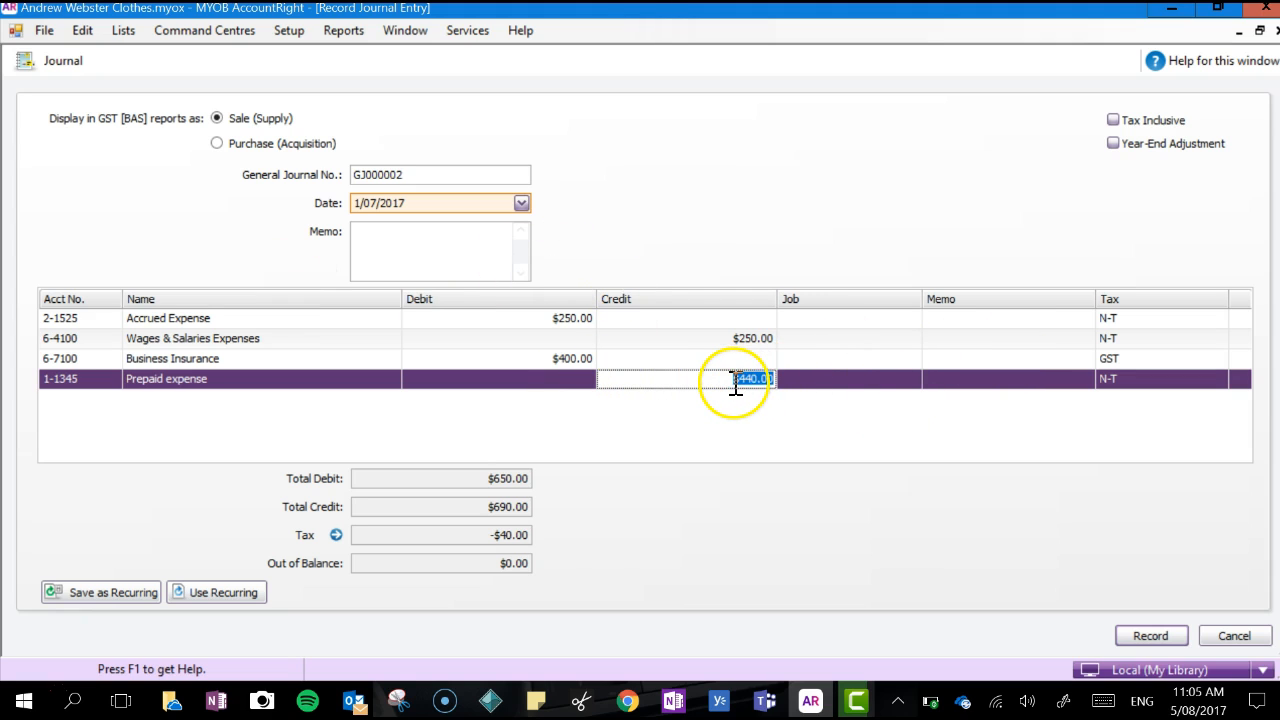
{"action": "key", "text": "Tab"}
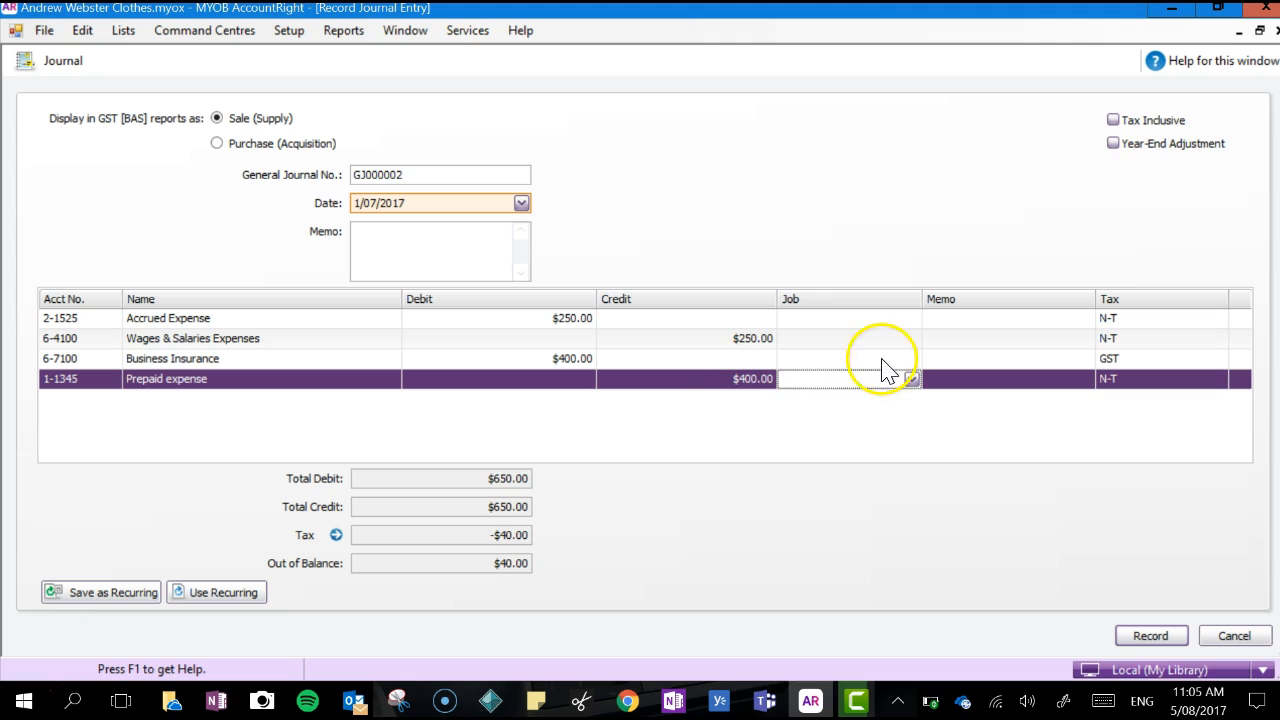
{"action": "left_click", "coordinate": [1132, 355]}
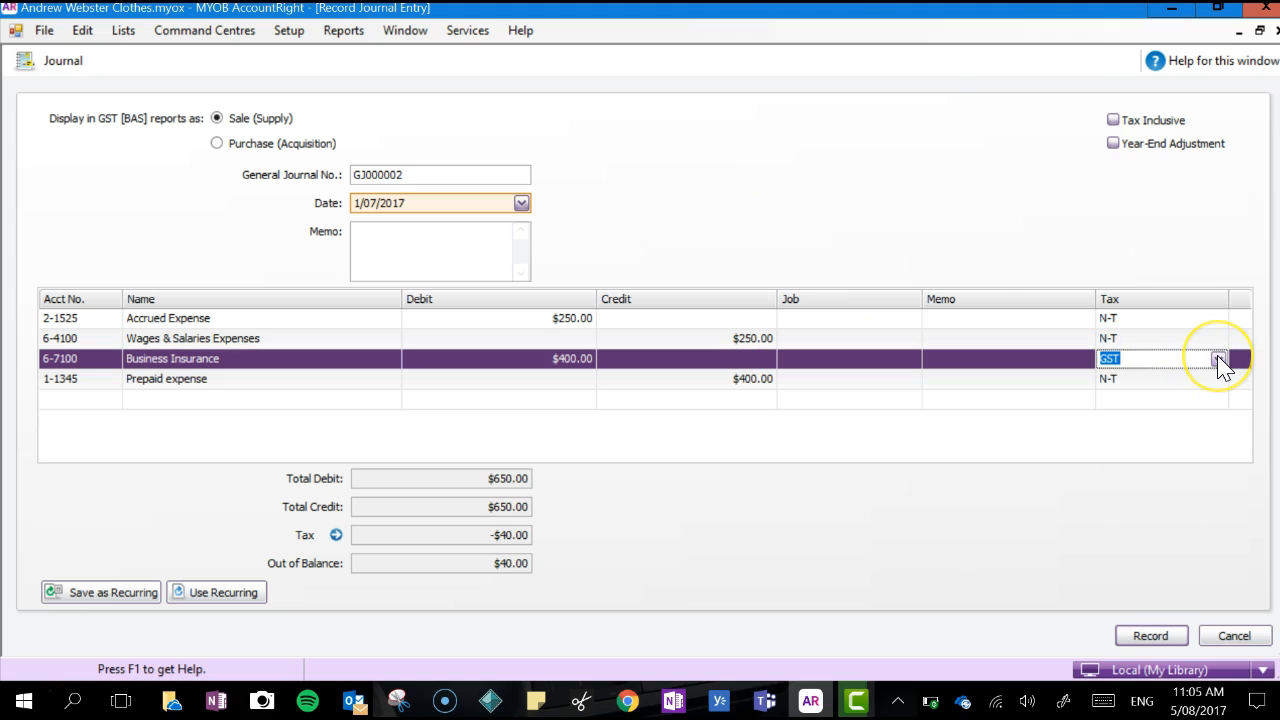
{"action": "type", "text": "N-T"}
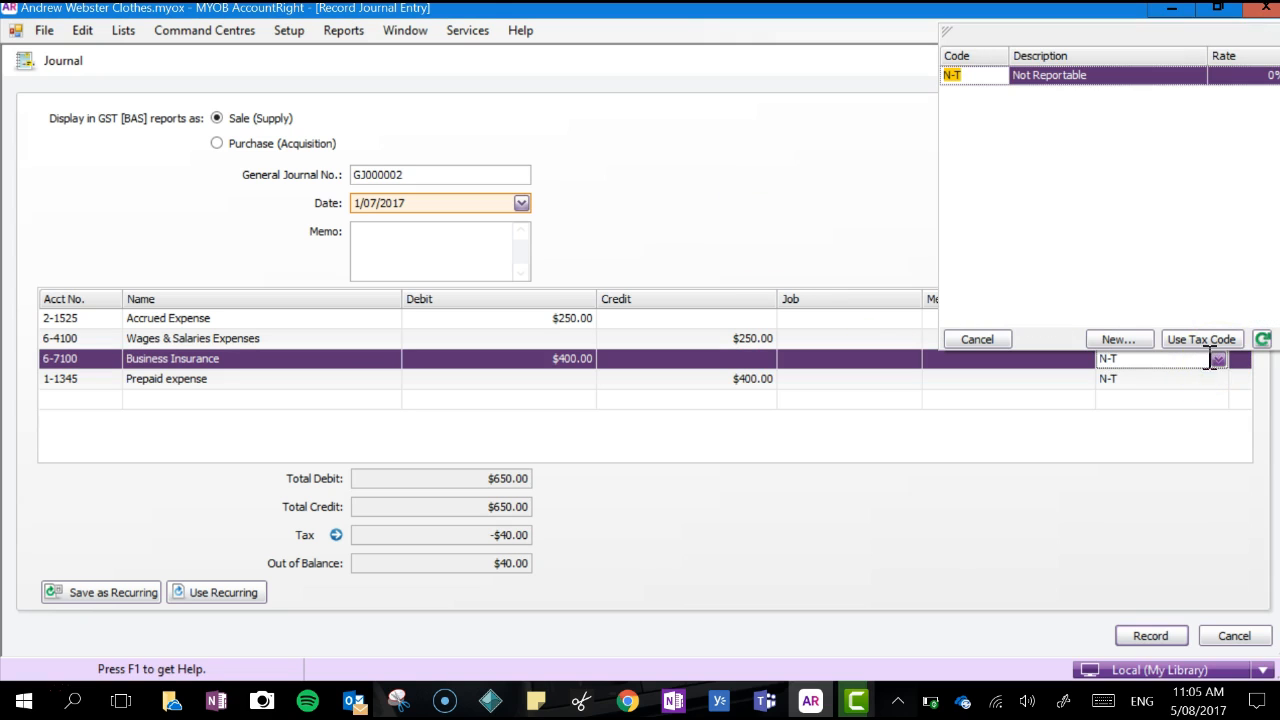
{"action": "left_click", "coordinate": [1197, 371]}
Change the tax code of the Business Insurance line to N-T and go on to a new line below Prepaid expense
{"action": "left_click", "coordinate": [1160, 362]}
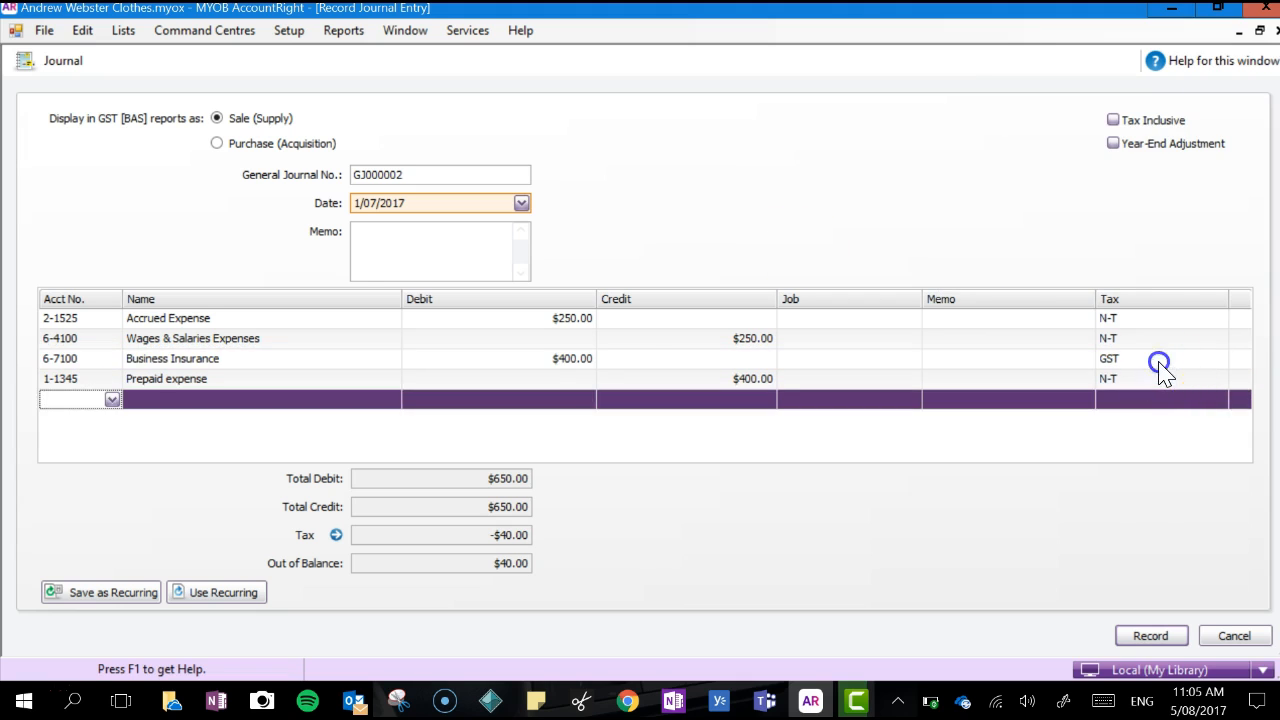
{"action": "left_click", "coordinate": [1218, 358]}
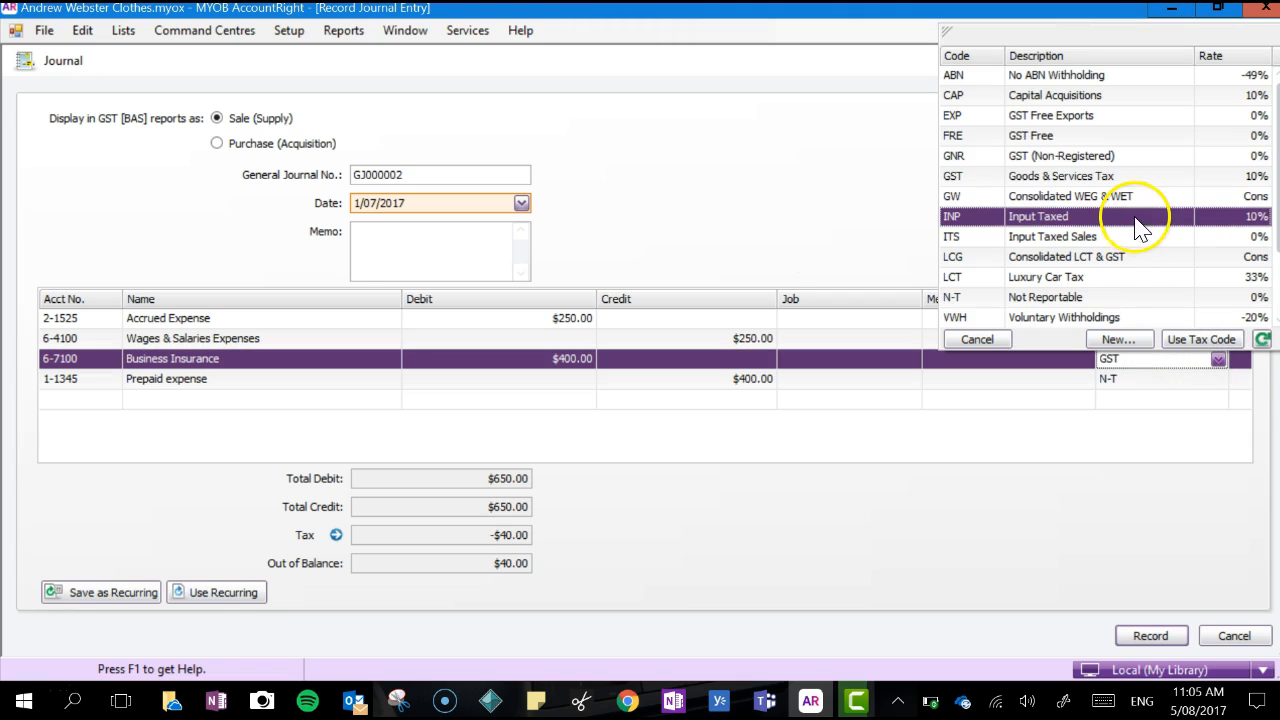
{"action": "left_click", "coordinate": [1090, 297]}
{"action": "key", "text": "Tab"}
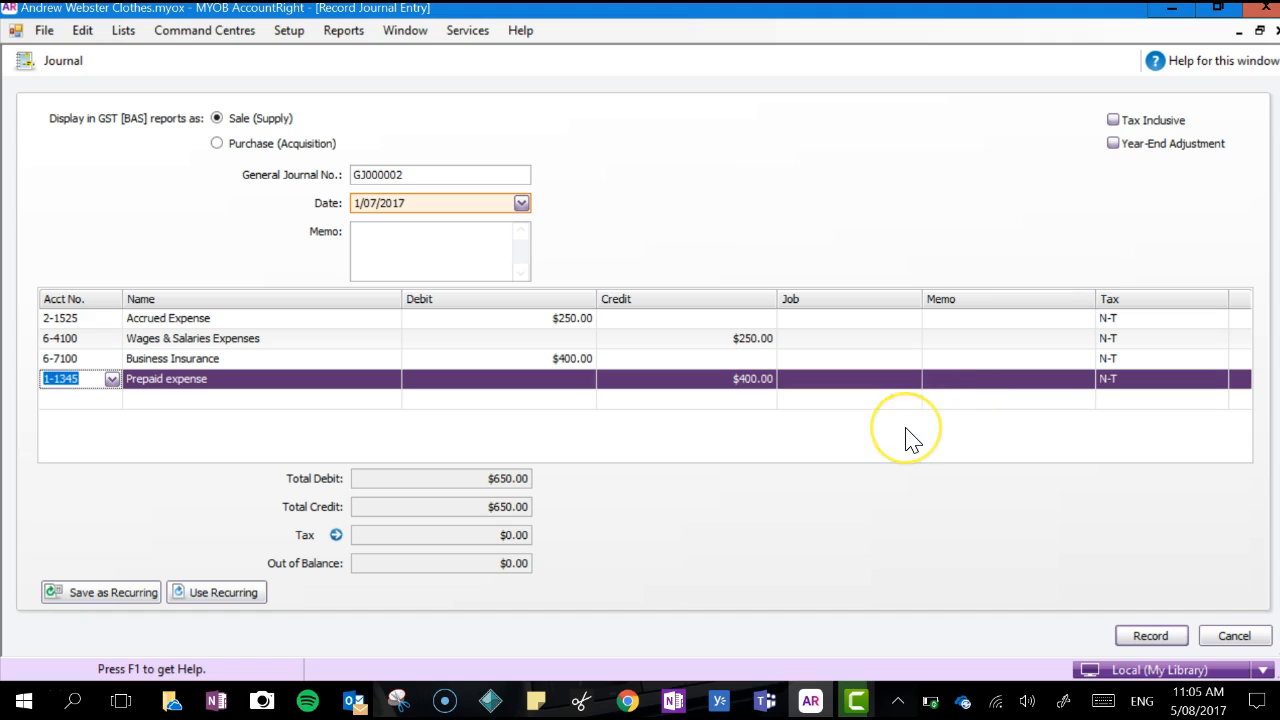
{"action": "key", "text": "Tab"}
{"action": "key", "text": "Tab"}
{"action": "key", "text": "Tab"}
{"action": "key", "text": "Tab"}
{"action": "key", "text": "Tab"}
{"action": "key", "text": "Tab"}
{"action": "key", "text": "Tab"}
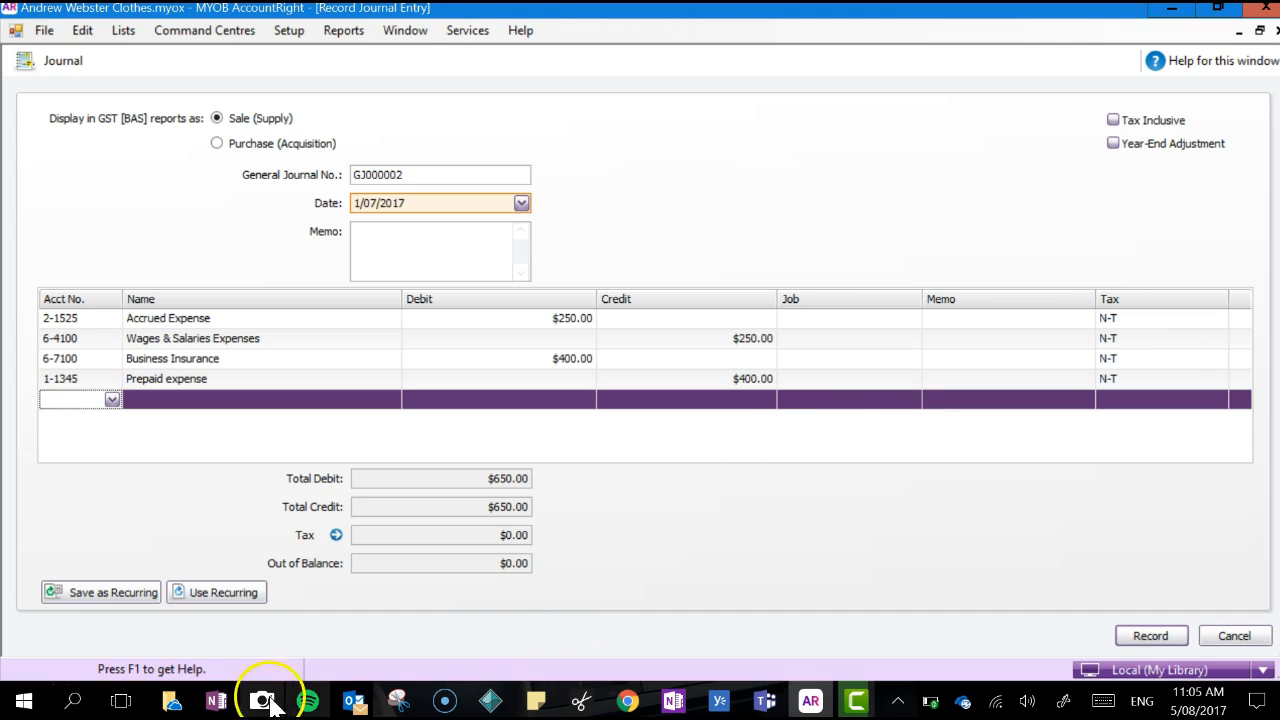
Check the accrued revenue adjustment in the OneNote notes and enter account 8-2000 Other Income on the fifth journal line
{"action": "left_click", "coordinate": [216, 701]}
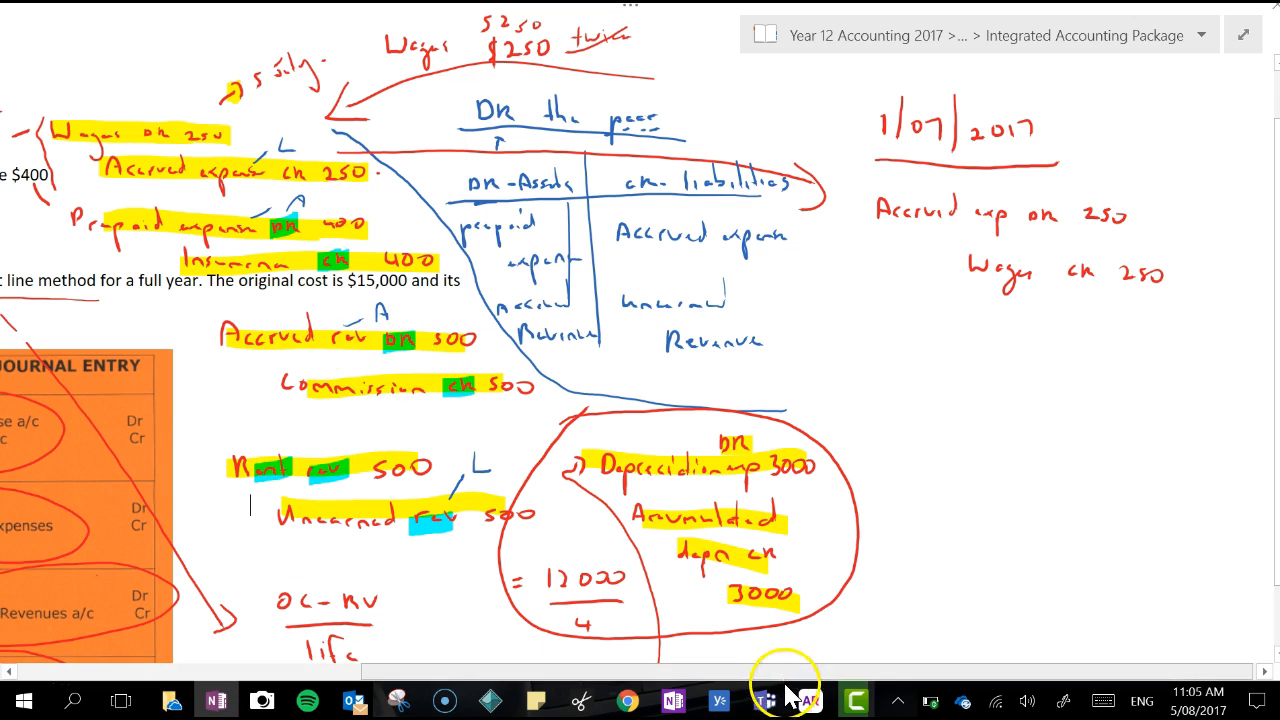
{"action": "left_click", "coordinate": [810, 705]}
{"action": "left_click", "coordinate": [112, 400]}
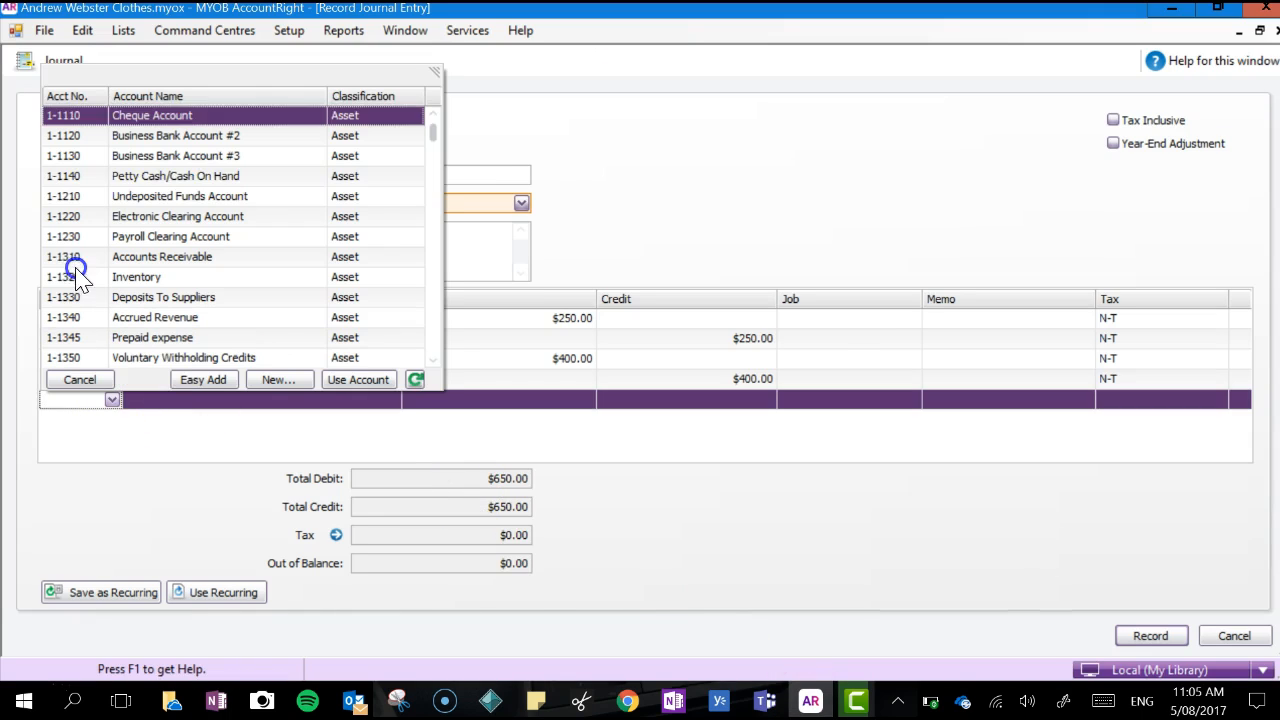
{"action": "left_click_drag", "start_coordinate": [434, 130], "coordinate": [433, 352]}
{"action": "left_click", "coordinate": [262, 278]}
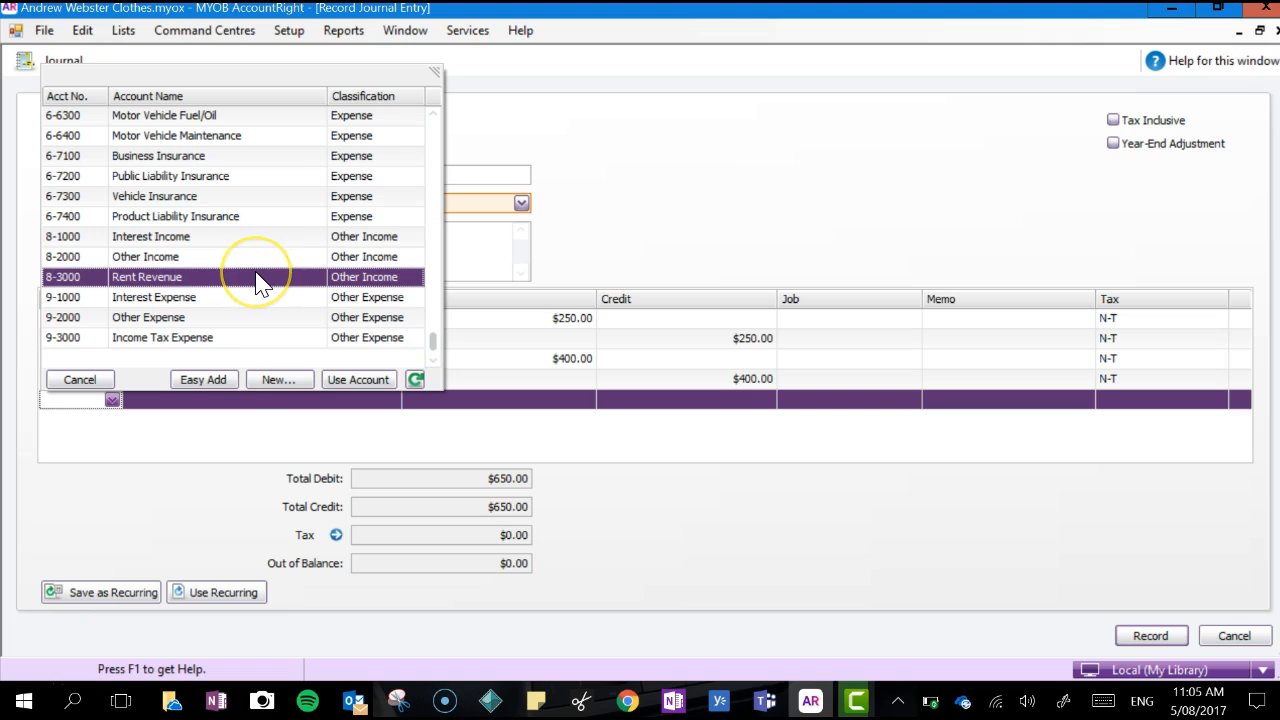
{"action": "left_click", "coordinate": [258, 262]}
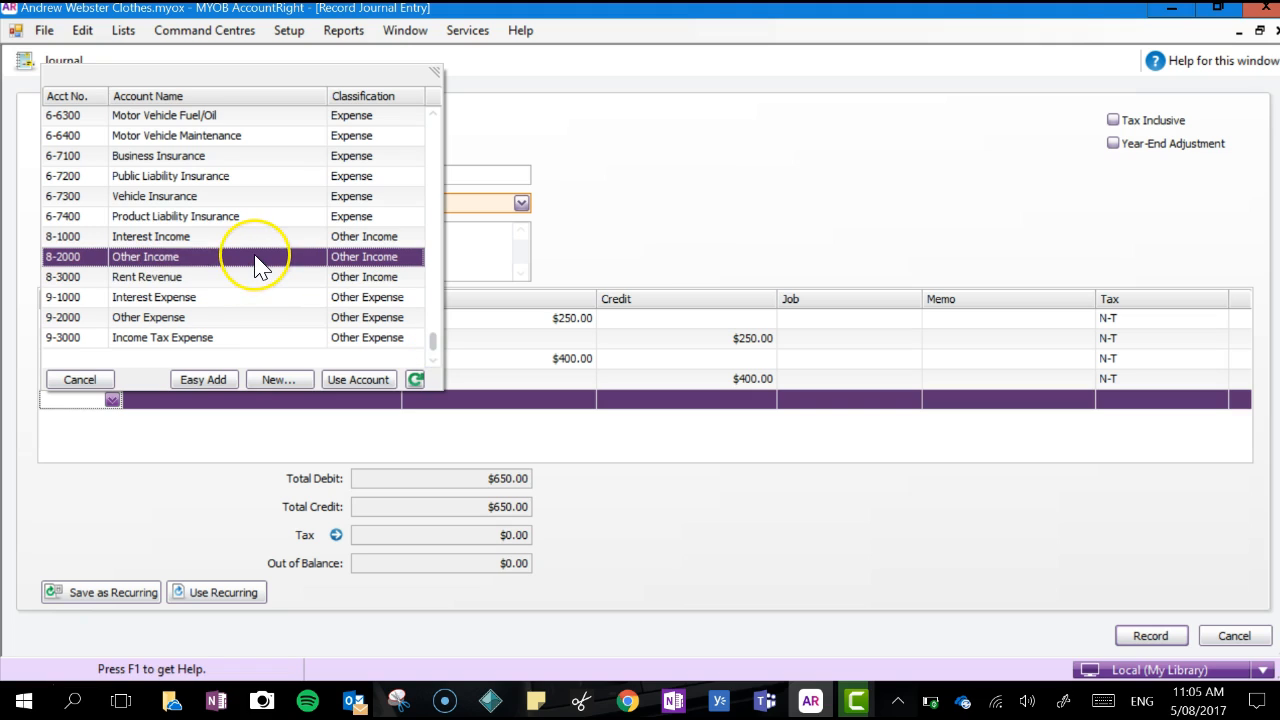
{"action": "left_click", "coordinate": [246, 264]}
{"action": "double_click", "coordinate": [244, 266]}
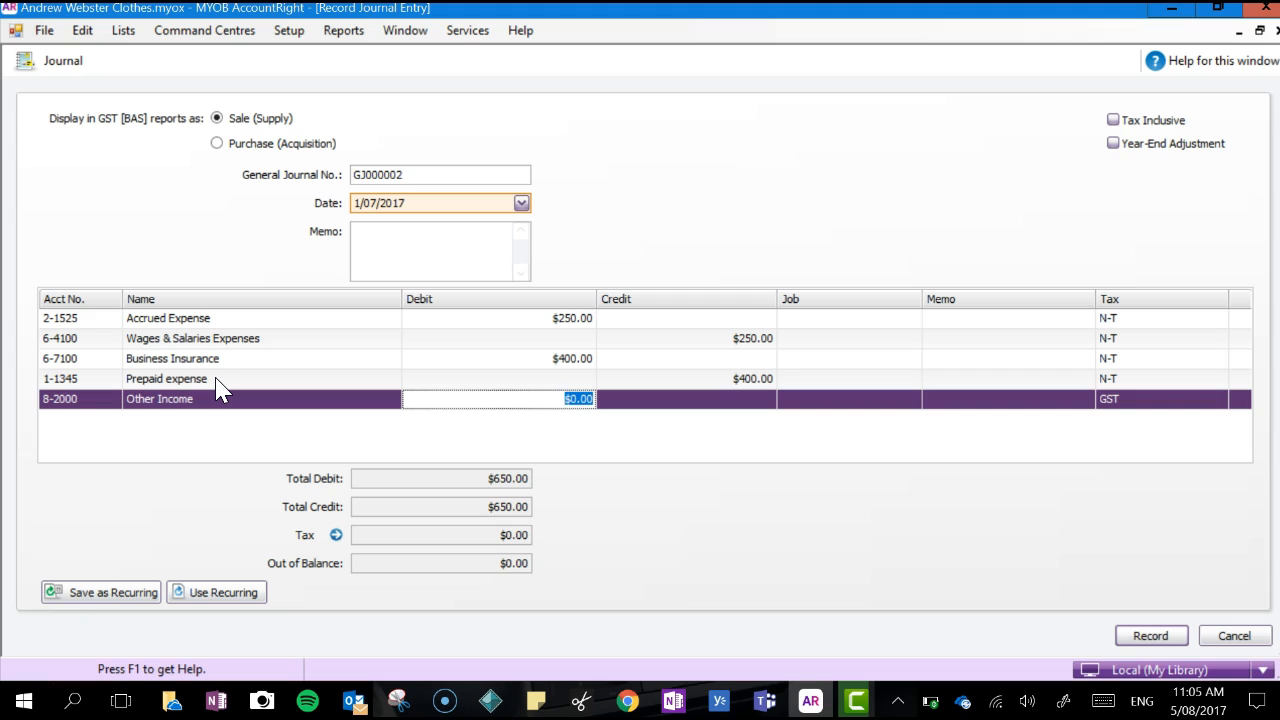
Enter a $500 debit on the Other Income line and set its tax code to N-T
{"action": "key", "text": "Tab"}
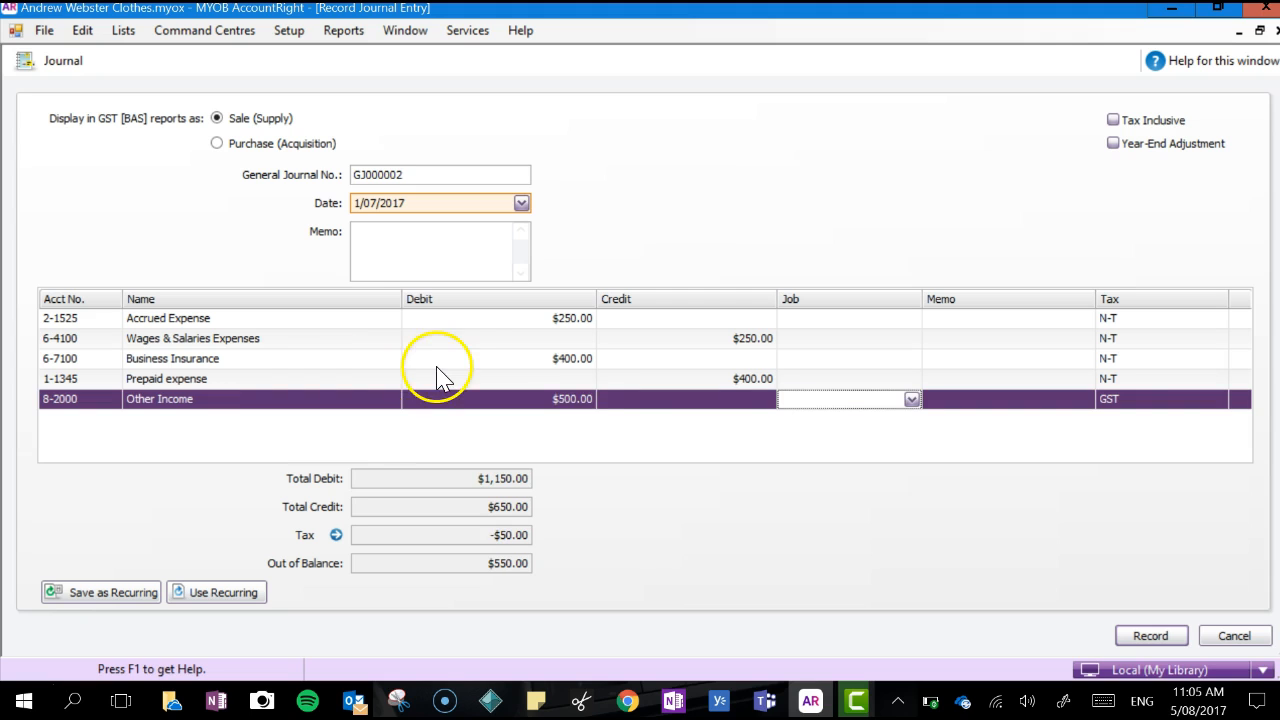
{"action": "left_click", "coordinate": [1113, 398]}
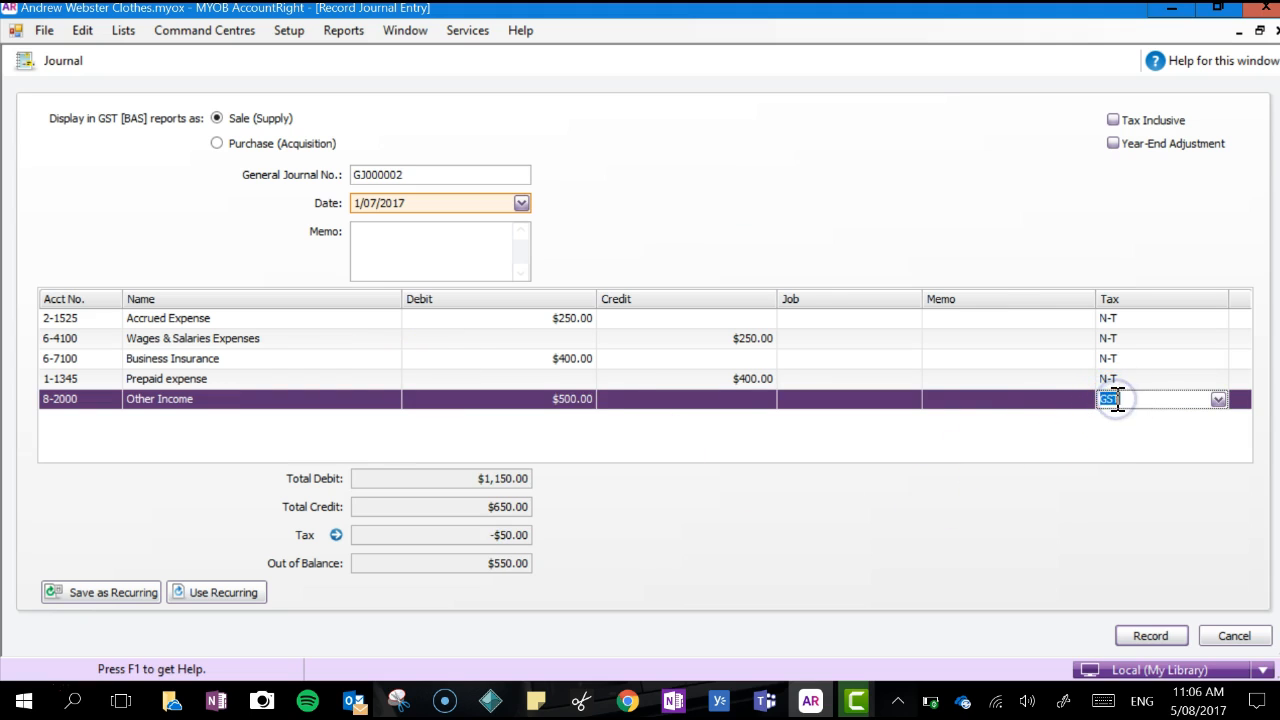
{"action": "left_click", "coordinate": [1116, 398]}
{"action": "double_click", "coordinate": [1088, 338]}
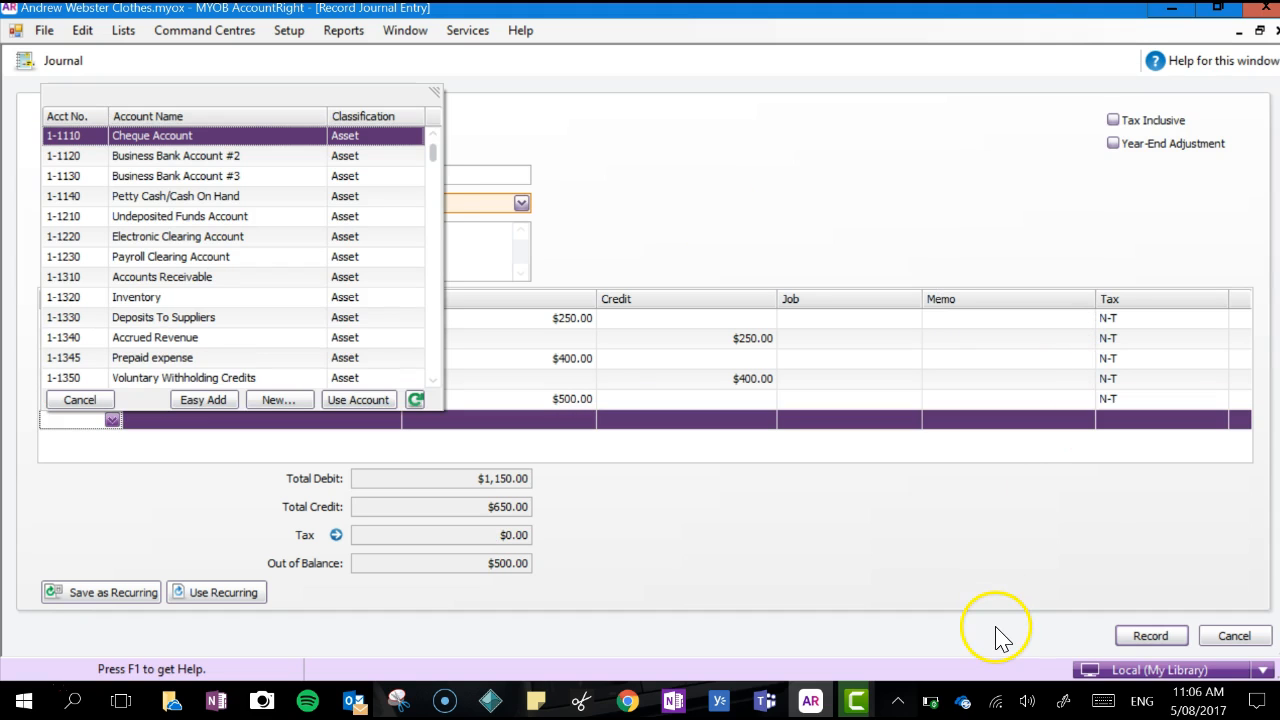
Check the accrued revenue adjustment in the OneNote notes and add a journal line for account 1-1340 Accrued Revenue with a $500 credit
{"action": "left_click", "coordinate": [216, 700]}
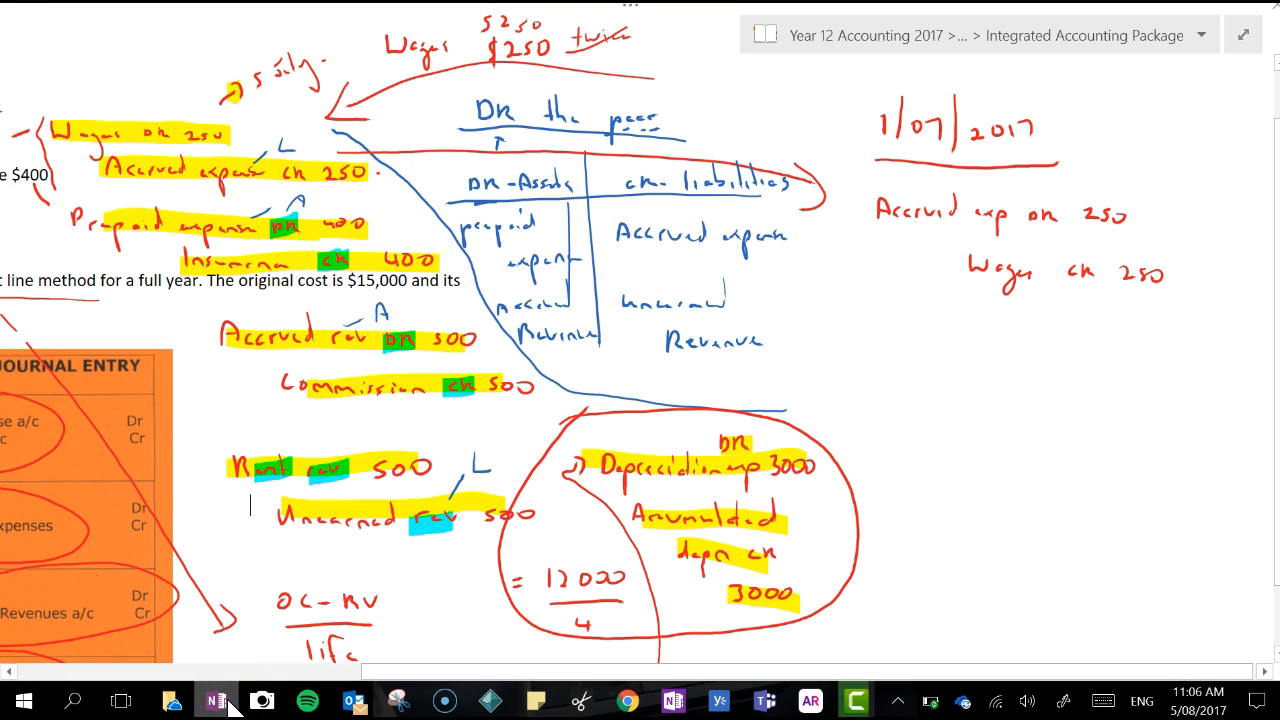
{"action": "left_click", "coordinate": [222, 702]}
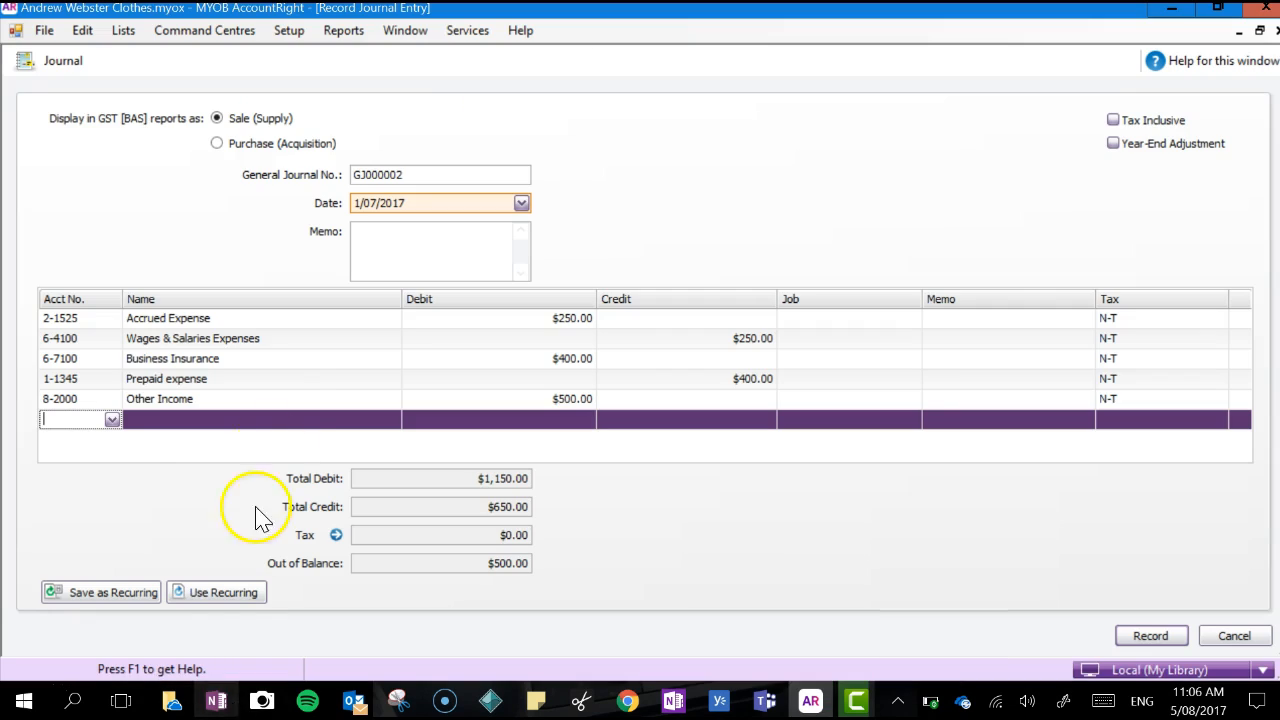
{"action": "left_click", "coordinate": [112, 420]}
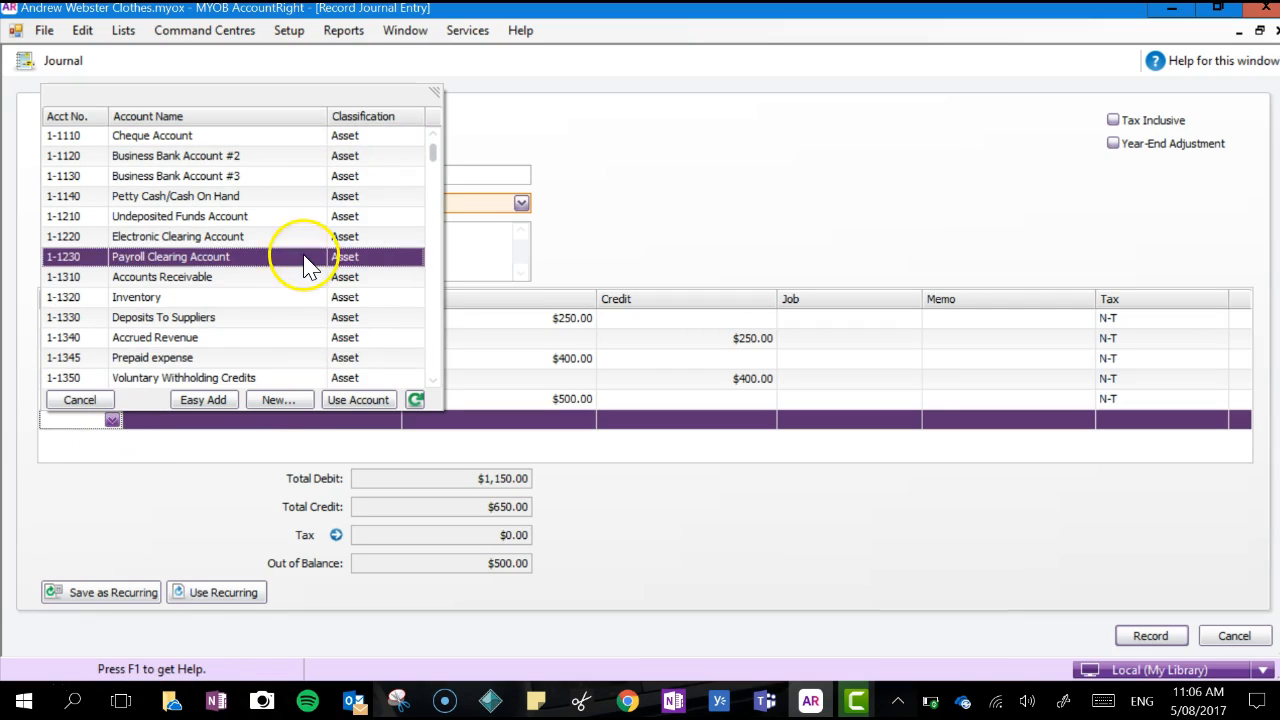
{"action": "double_click", "coordinate": [265, 340]}
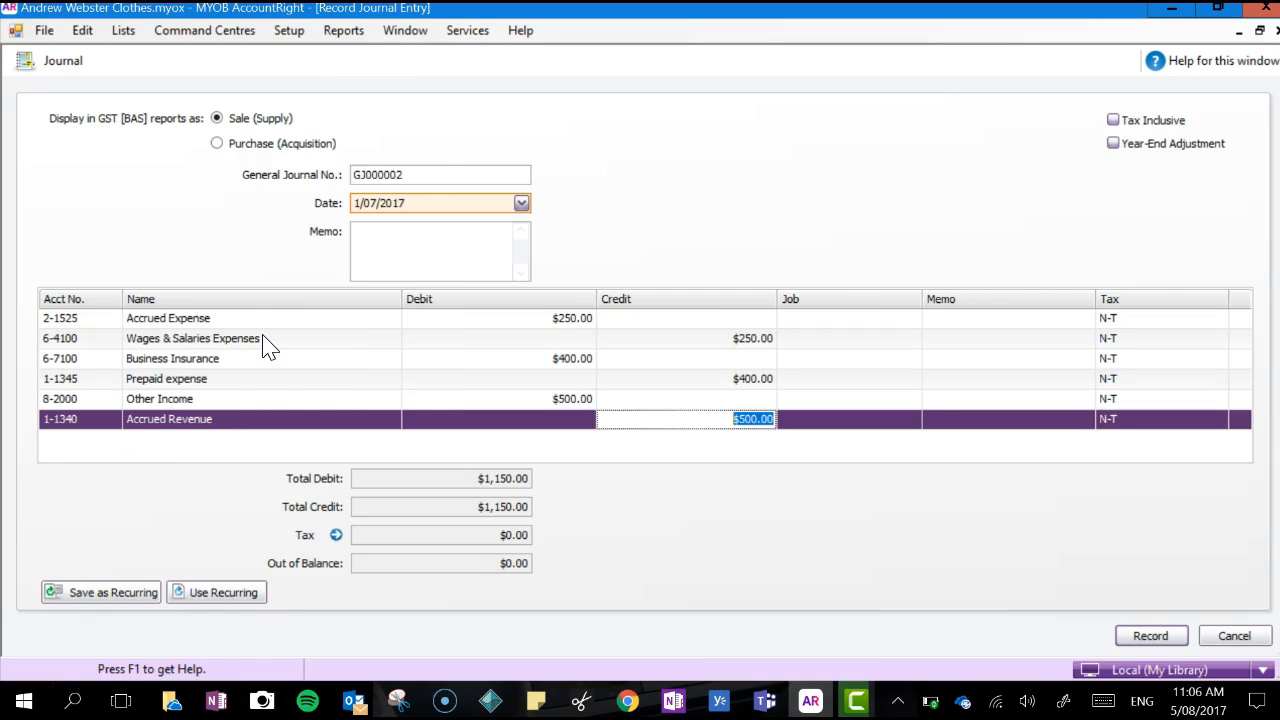
{"action": "key", "text": "Tab"}
{"action": "key", "text": "Tab"}
{"action": "key", "text": "Tab"}
{"action": "key", "text": "Tab"}
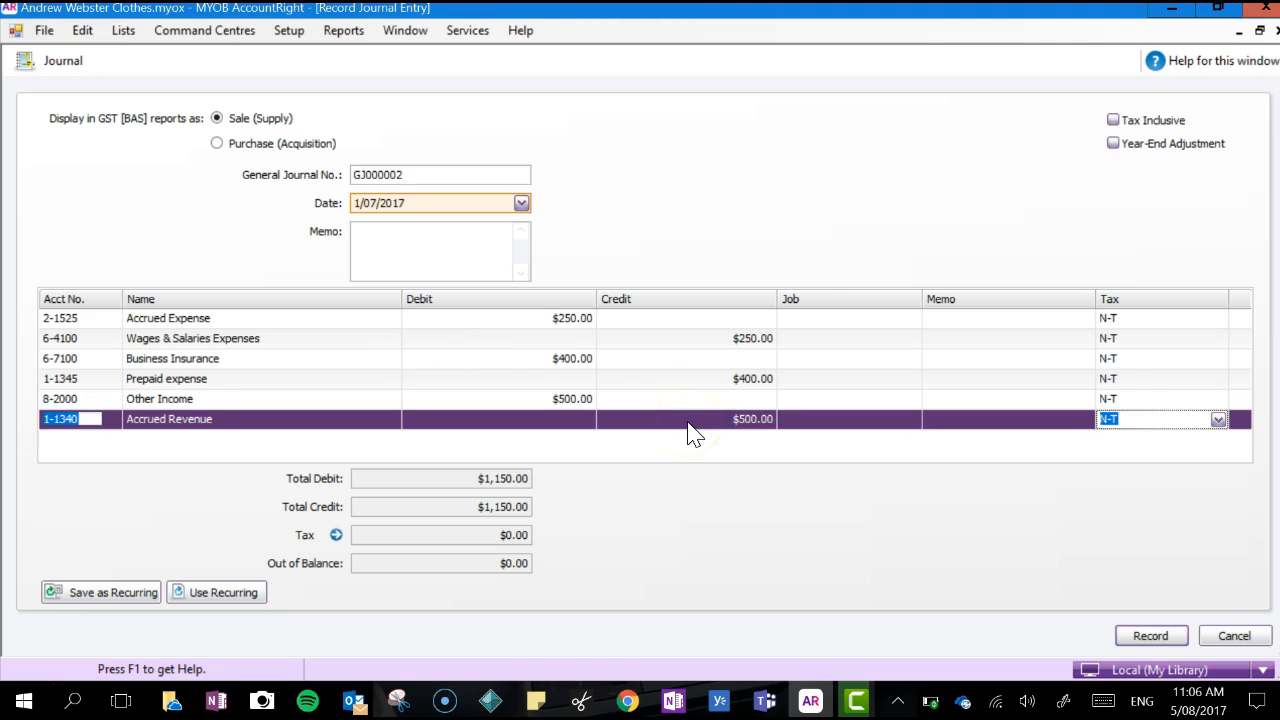
Check the unearned revenue adjustment in the OneNote notes and enter account 2-1526 Unearned Revenue on the seventh journal line
{"action": "left_click", "coordinate": [212, 704]}
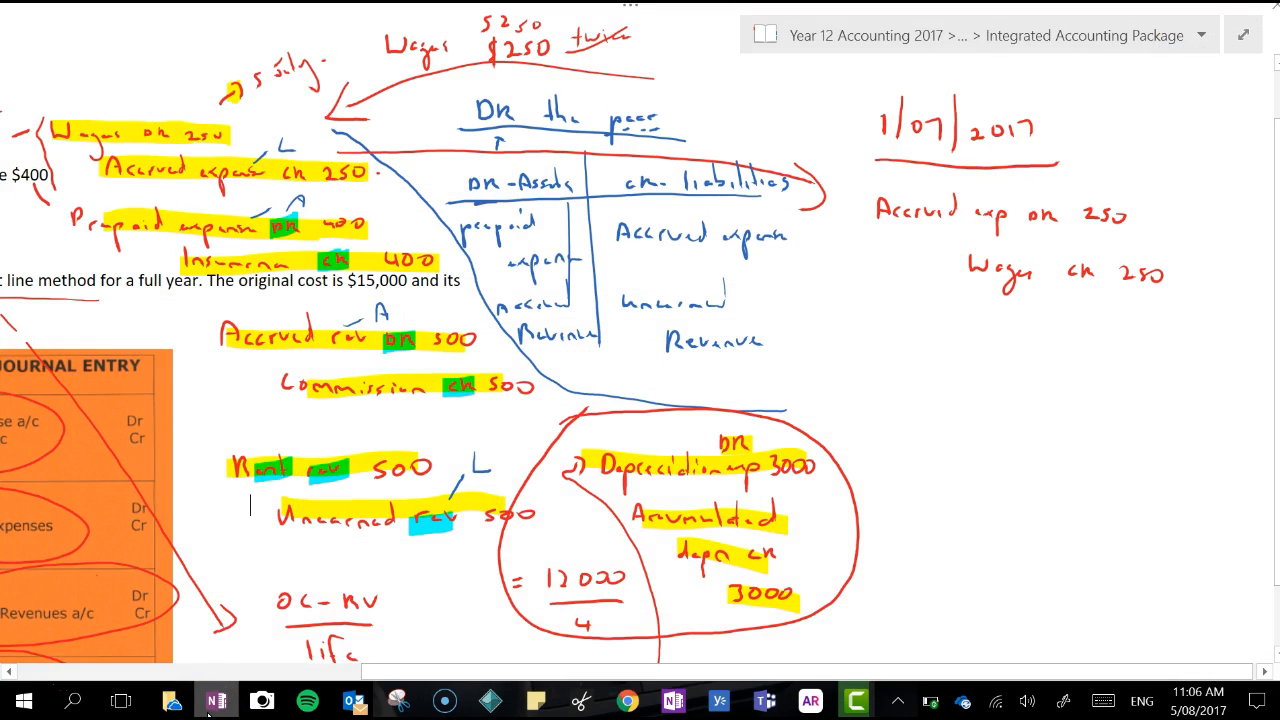
{"action": "left_click", "coordinate": [208, 713]}
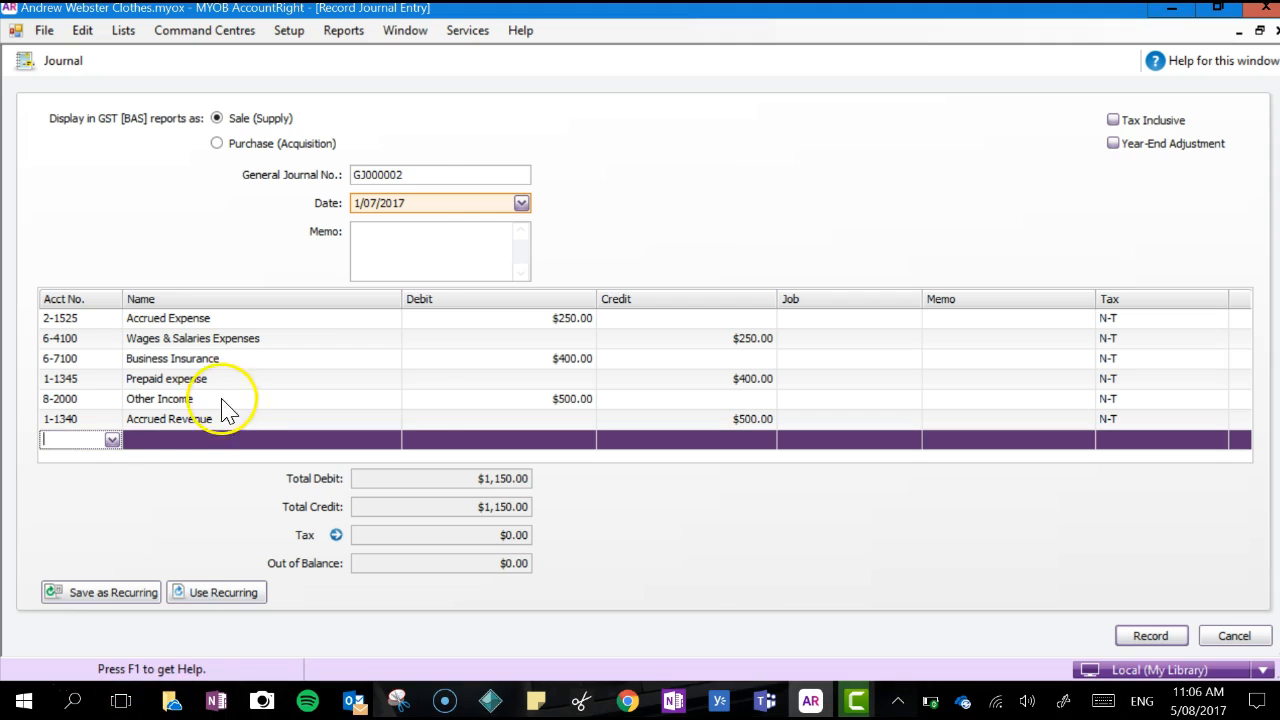
{"action": "key", "text": "Tab"}
{"action": "scroll", "coordinate": [430, 355], "scroll_direction": "down", "scroll_amount": 10}
{"action": "scroll", "coordinate": [436, 330], "scroll_direction": "down", "scroll_amount": 4}
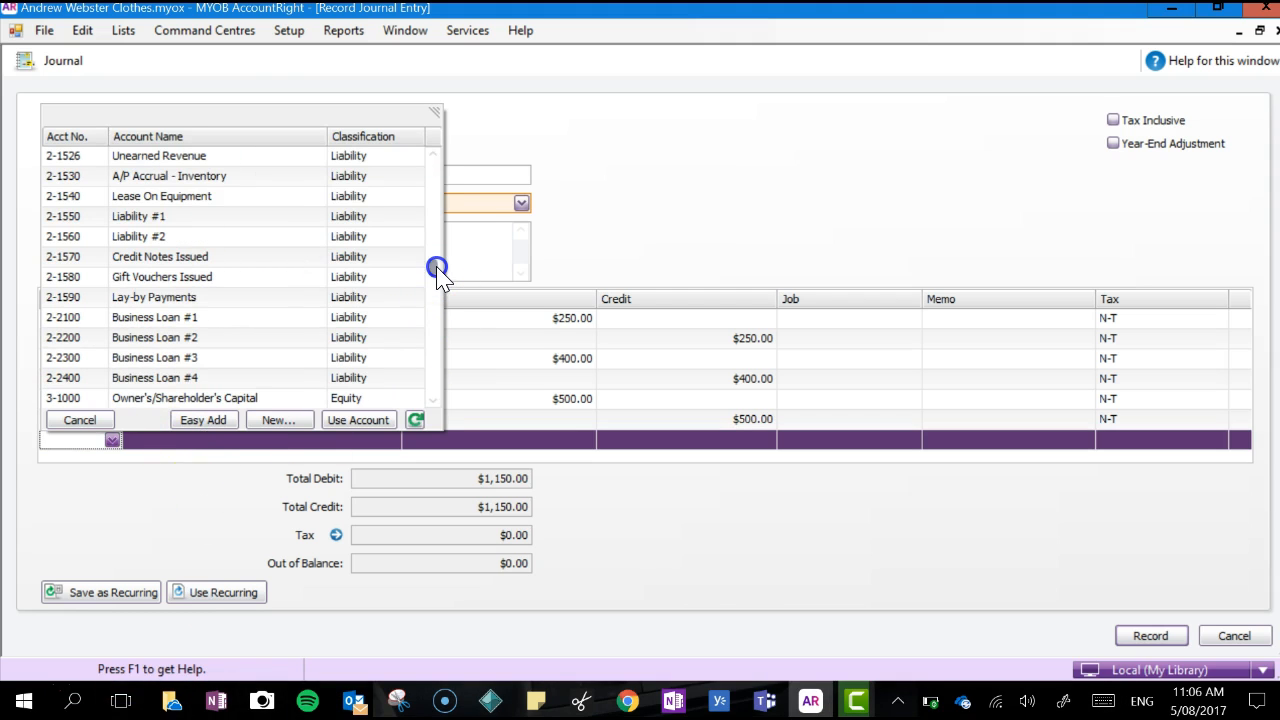
{"action": "scroll", "coordinate": [437, 265], "scroll_direction": "up", "scroll_amount": 2}
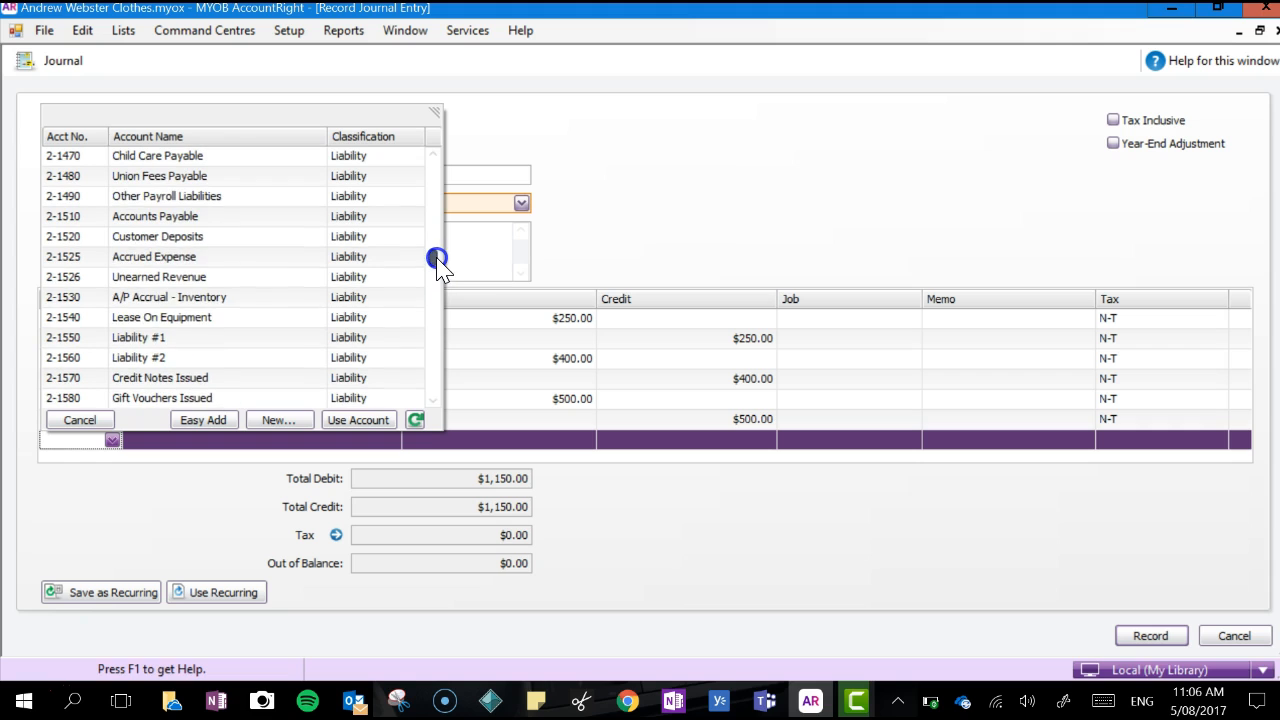
{"action": "double_click", "coordinate": [222, 279]}
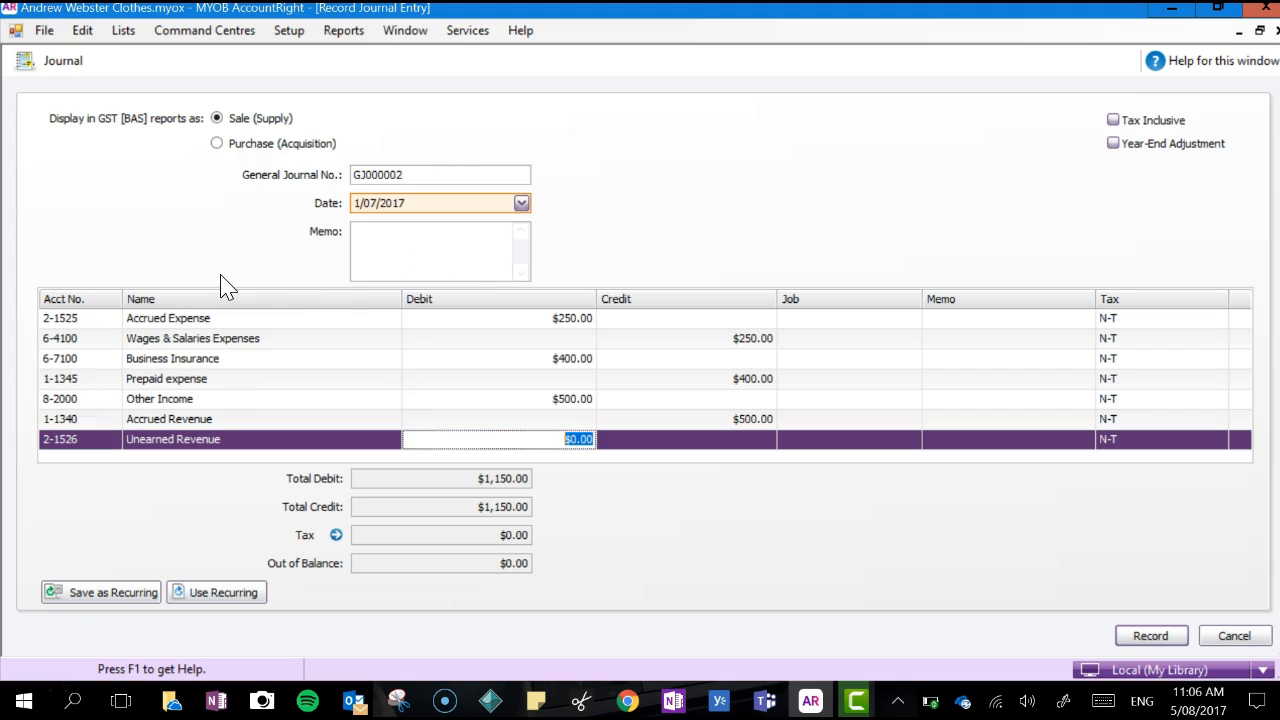
Enter a $500 debit on the Unearned Revenue line and go on to a new line below it
{"action": "key", "text": "Tab"}
{"action": "key", "text": "Tab"}
{"action": "key", "text": "Tab"}
{"action": "key", "text": "Tab"}
{"action": "key", "text": "Tab"}
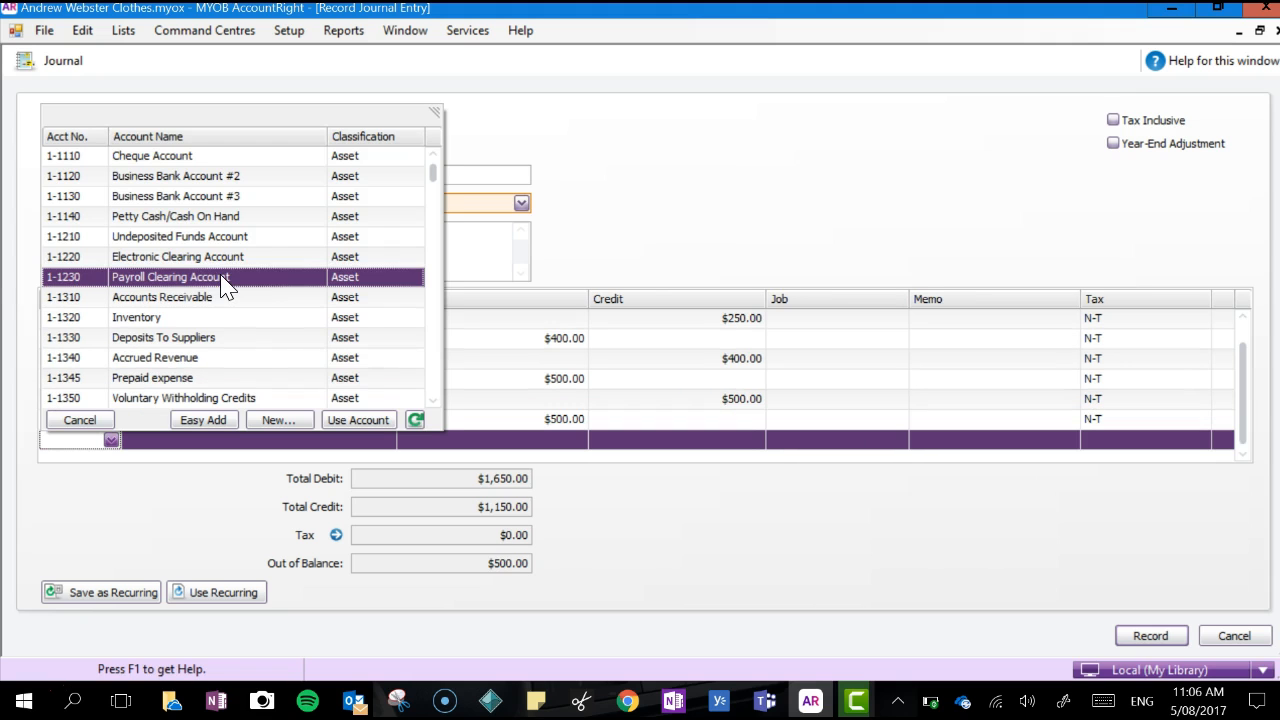
Add account 8-3000 Rent Revenue with a $500 credit, record the journal entry and leave the journal window
{"action": "left_click_drag", "start_coordinate": [432, 178], "coordinate": [435, 388]}
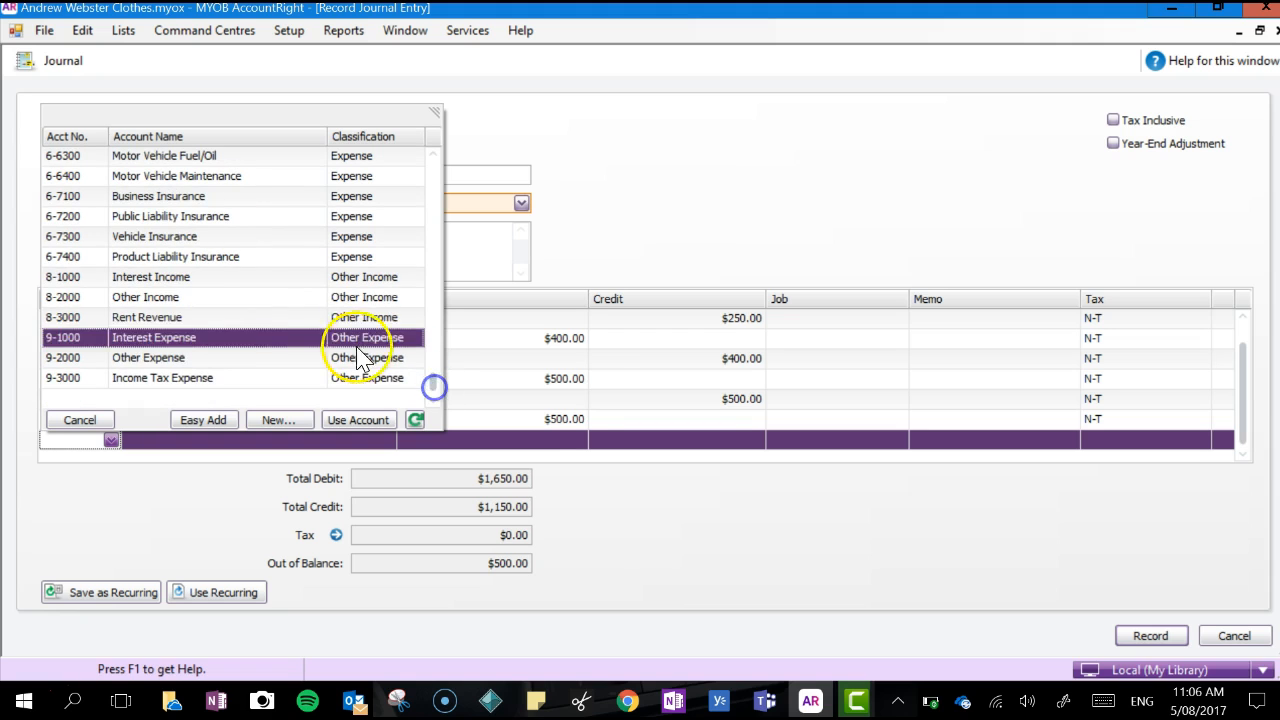
{"action": "double_click", "coordinate": [266, 320]}
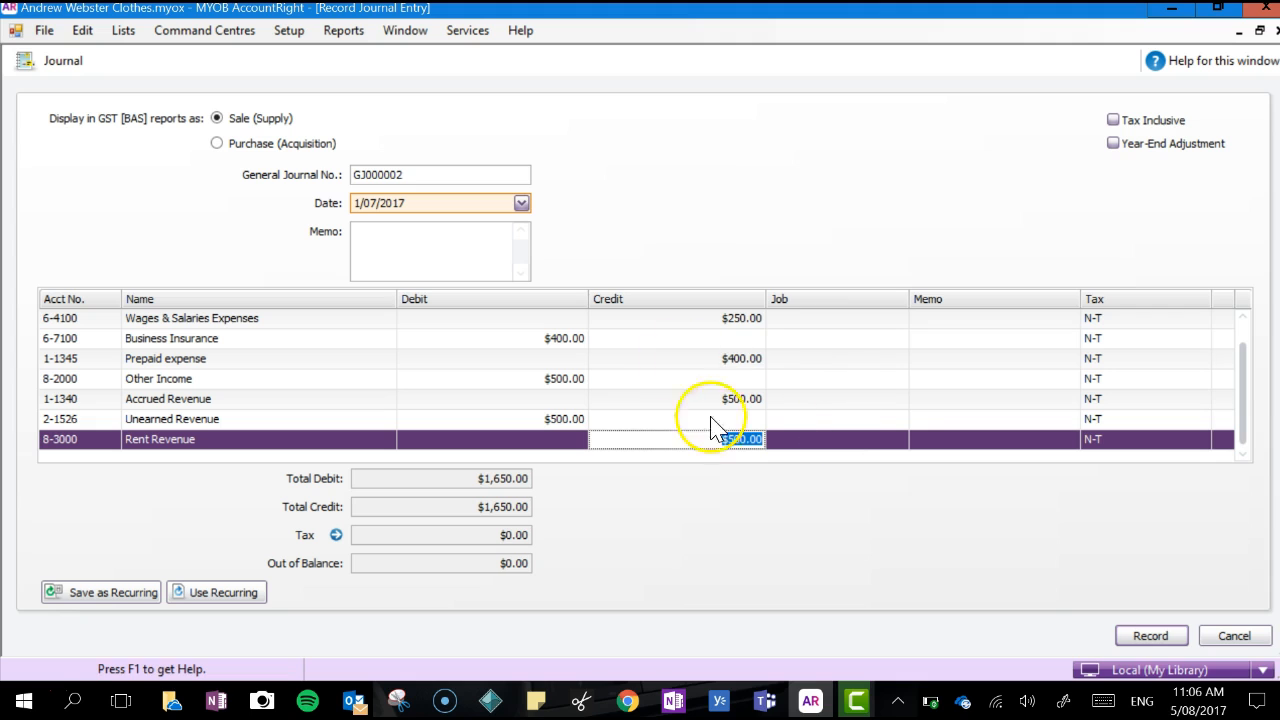
{"action": "left_click", "coordinate": [1160, 635]}
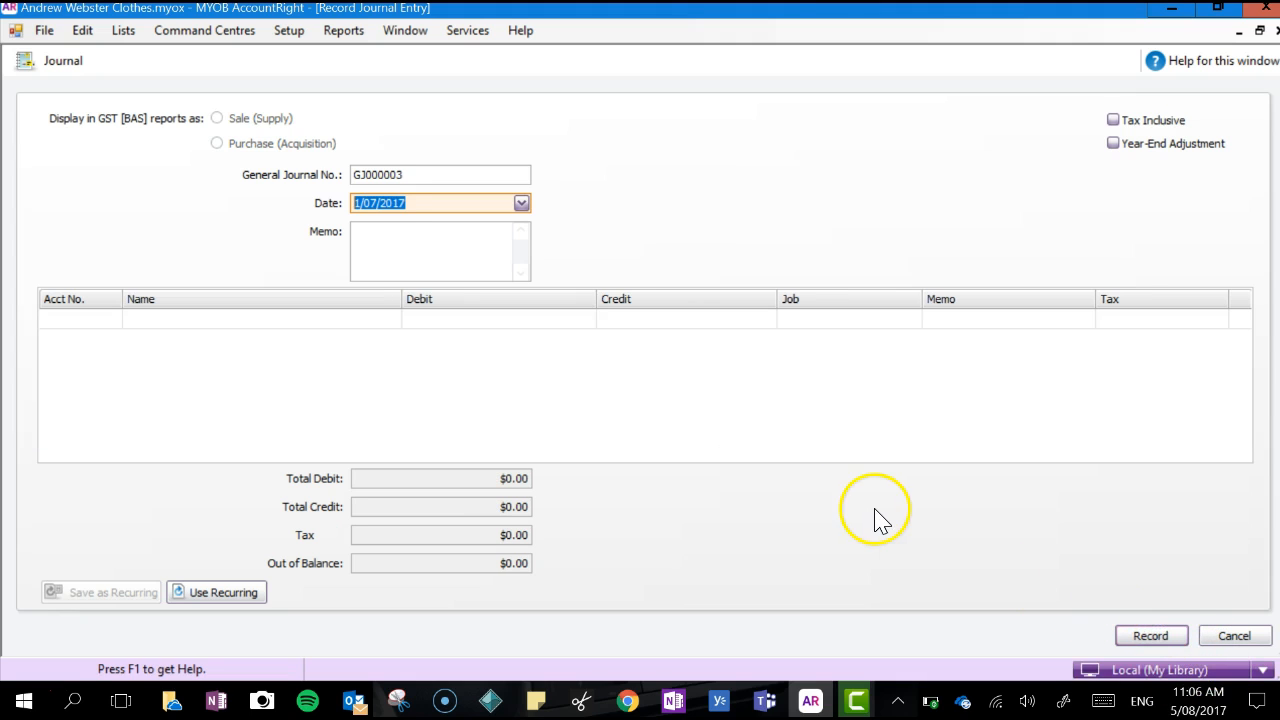
{"action": "left_click", "coordinate": [1233, 636]}
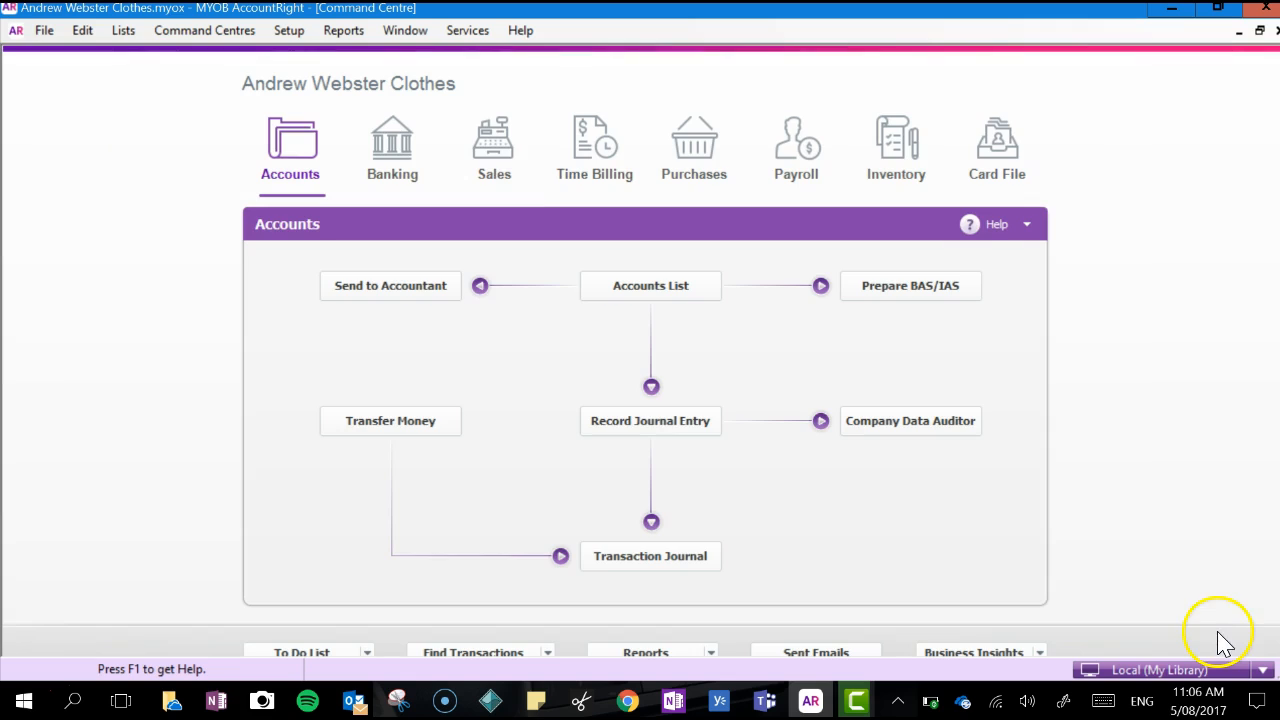
Open the Index to Reports and select the General Journal report under Transaction Journals
{"action": "left_click", "coordinate": [344, 40]}
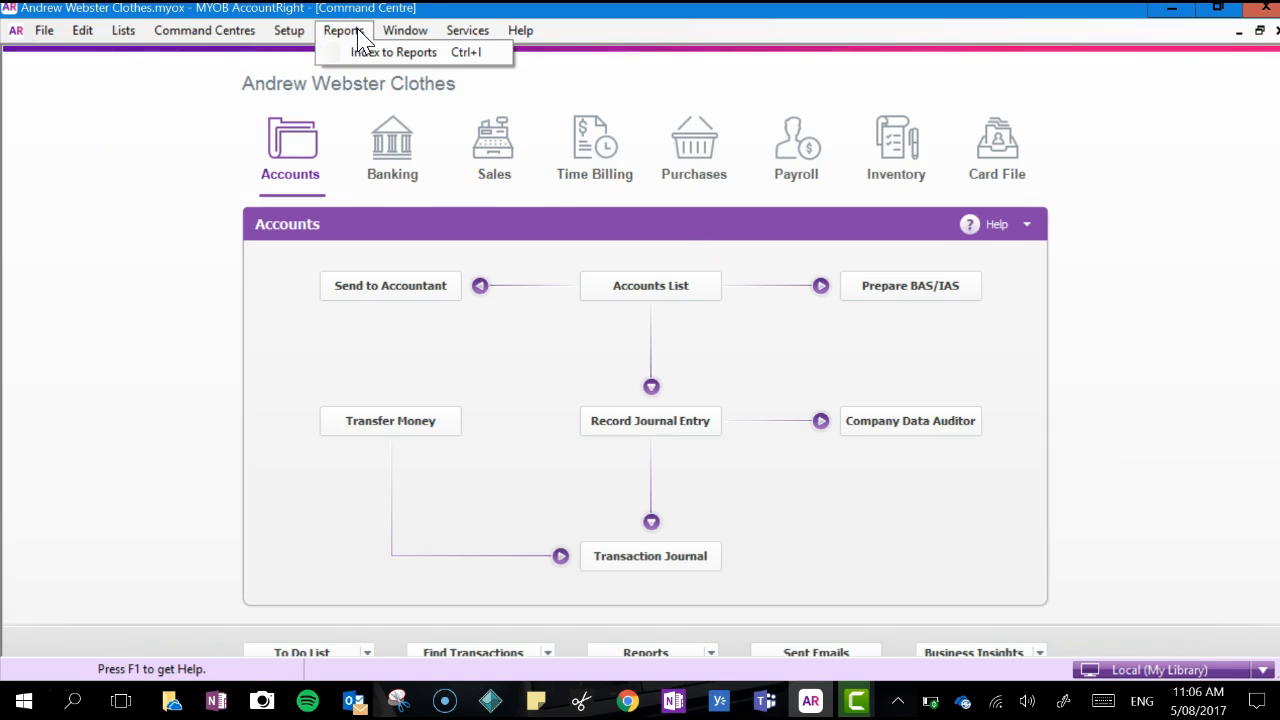
{"action": "left_click", "coordinate": [356, 38]}
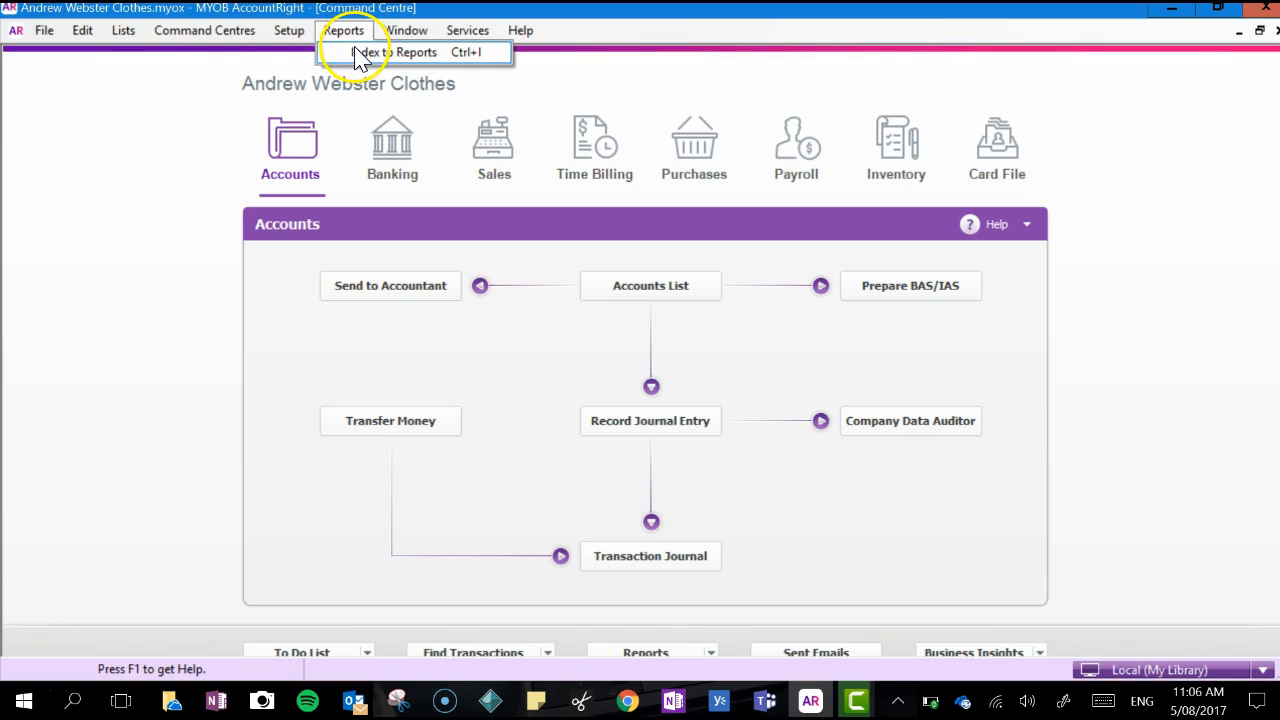
{"action": "left_click", "coordinate": [355, 49]}
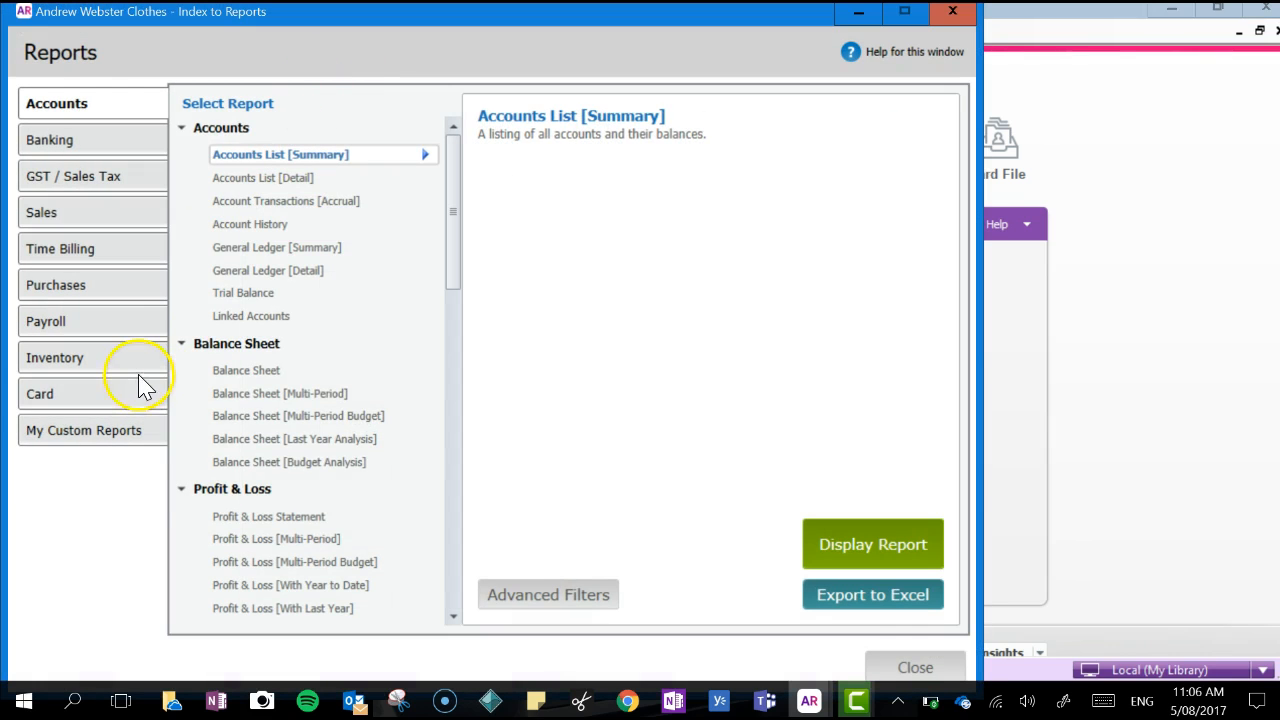
{"action": "left_click_drag", "start_coordinate": [455, 257], "coordinate": [437, 485]}
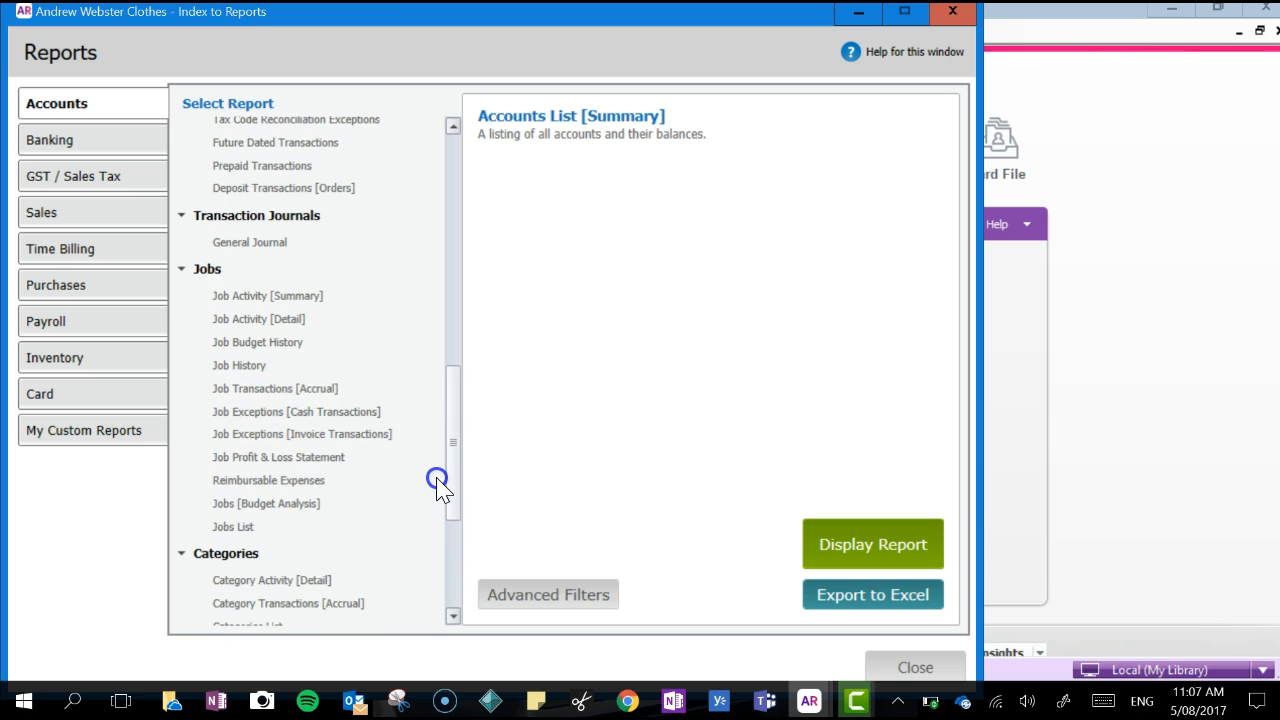
{"action": "left_click", "coordinate": [256, 244]}
Filter the General Journal report from 1/07/2017 to 1/07/2017 and display it
{"action": "left_click_drag", "start_coordinate": [578, 244], "coordinate": [619, 246]}
{"action": "type", "text": "1/07/2017"}
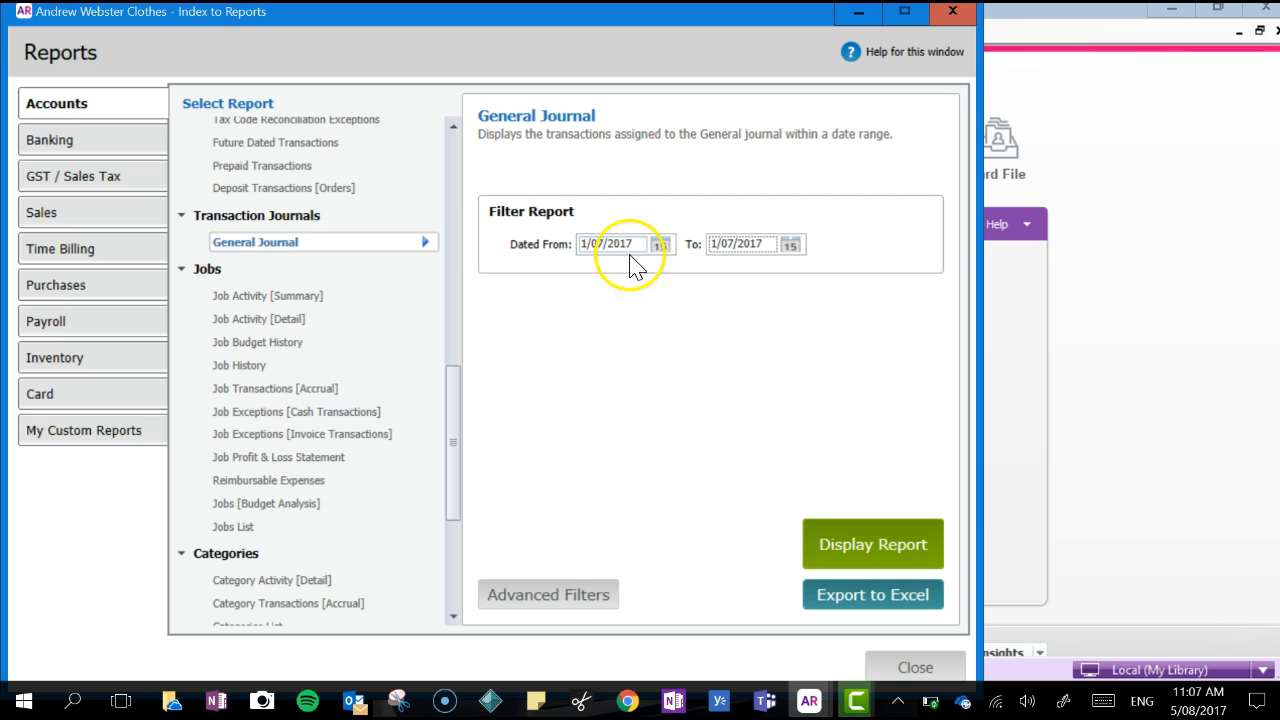
{"action": "left_click", "coordinate": [853, 529]}
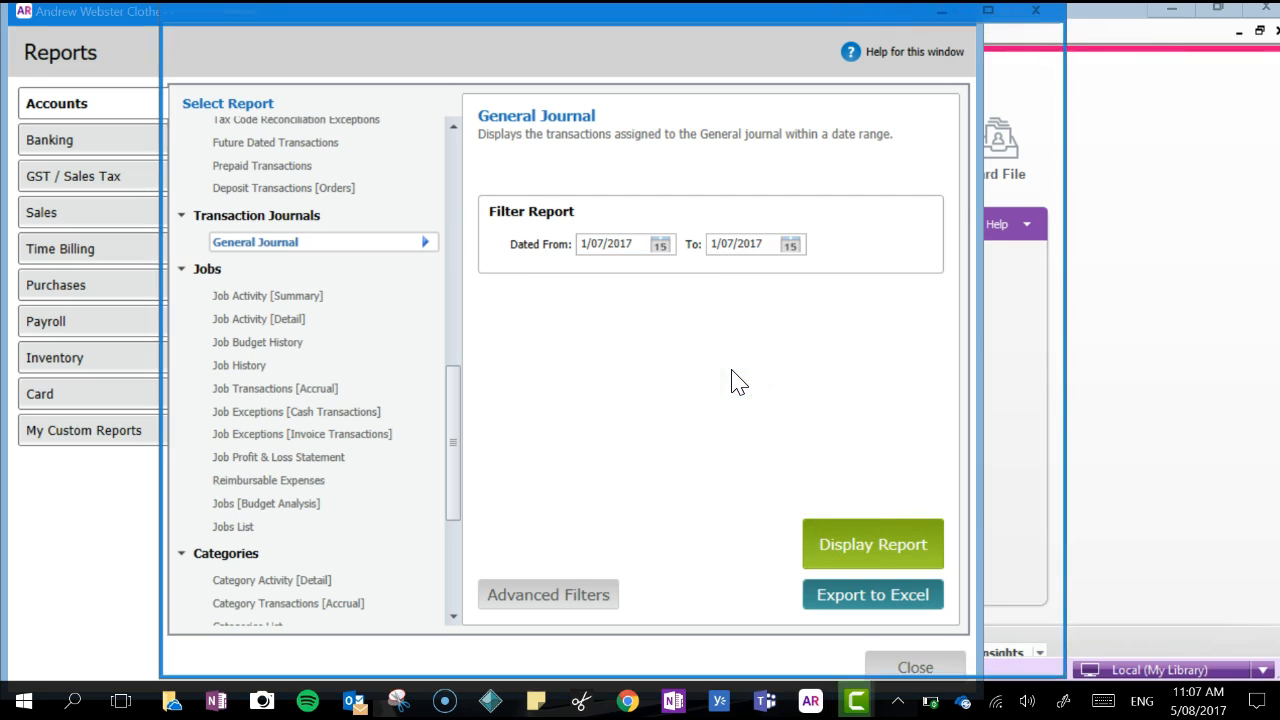